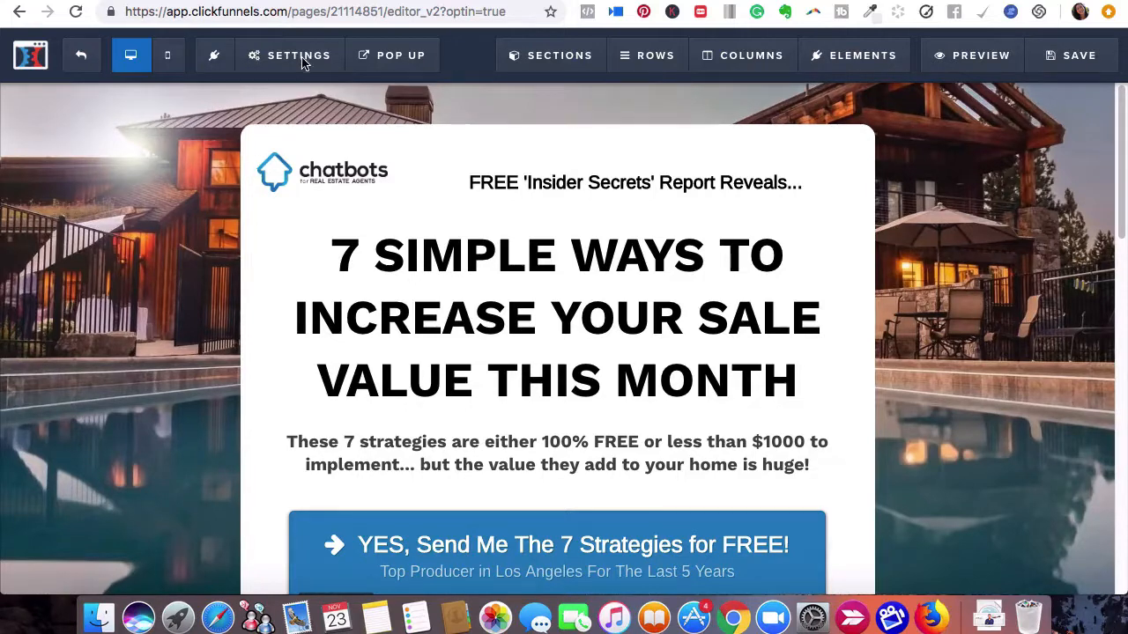
# Open the page's SEO meta data settings, review the title, description, keywords, author and social image fields, and close them
pyautogui.click(283, 71)
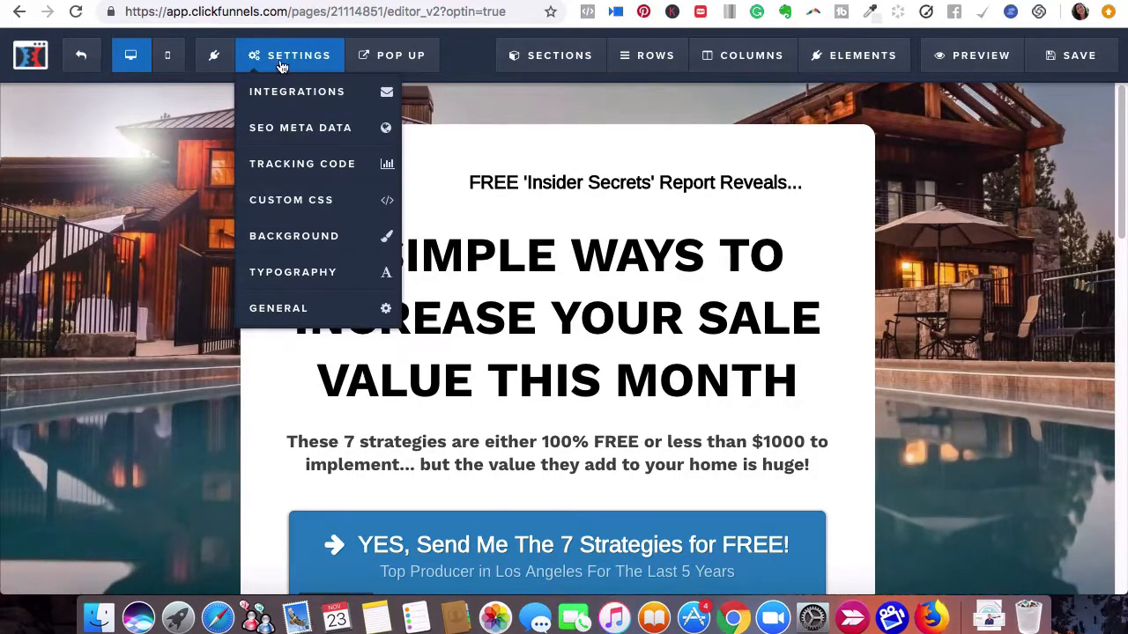
pyautogui.click(276, 127)
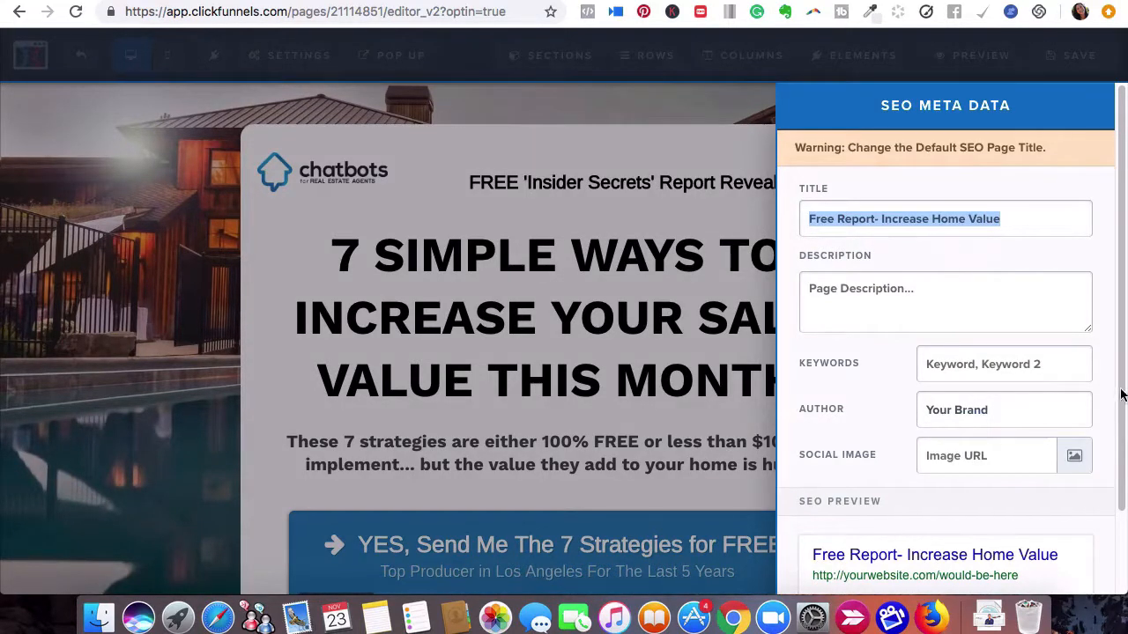
pyautogui.scroll(-3, 1112, 441)
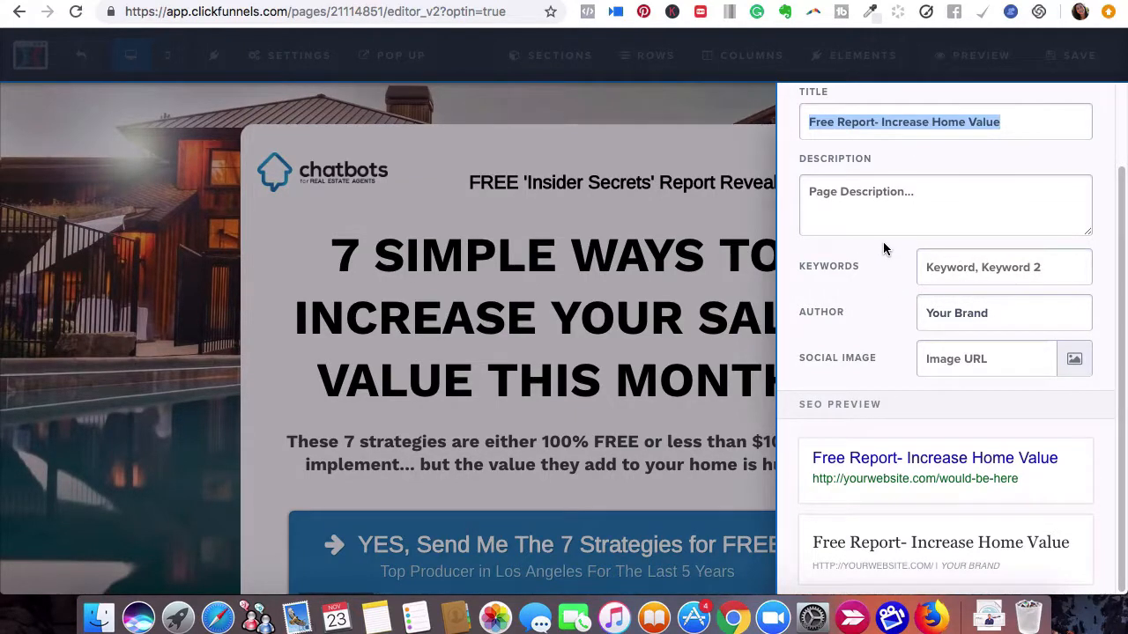
pyautogui.click(834, 212)
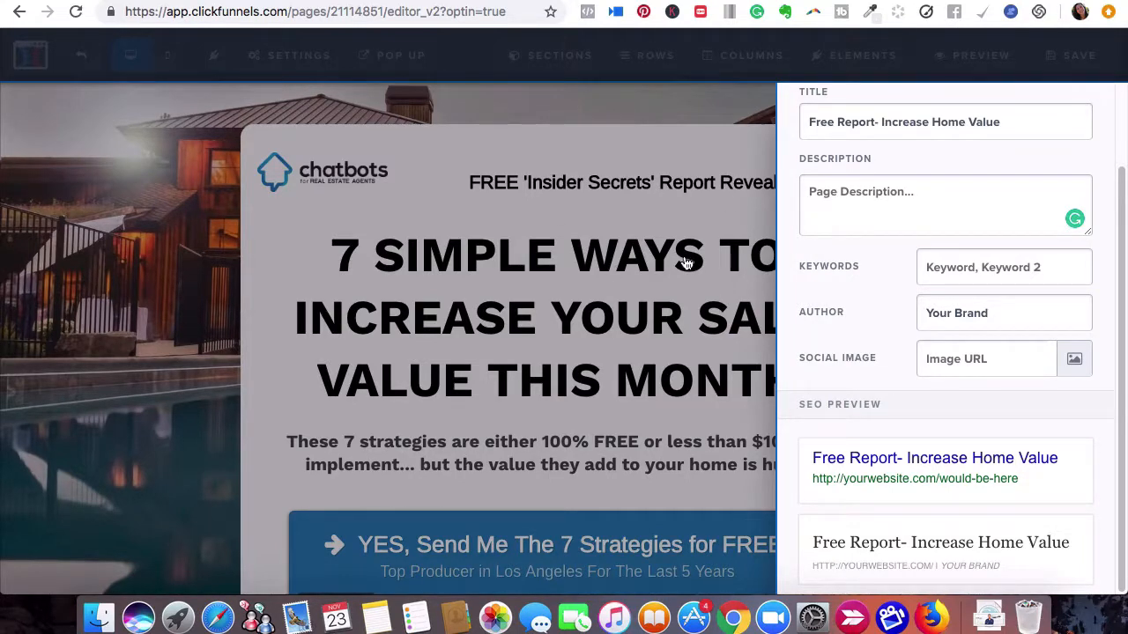
pyautogui.click(686, 187)
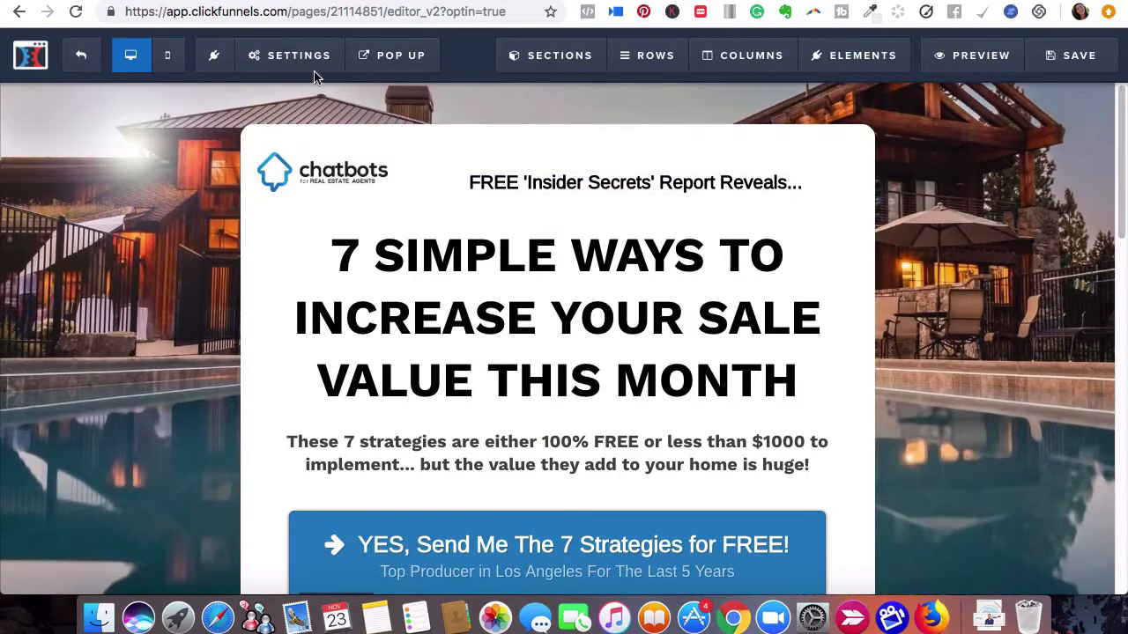
# Leave the page editor for the funnel step overview and select the landing page's URL
pyautogui.click(97, 64)
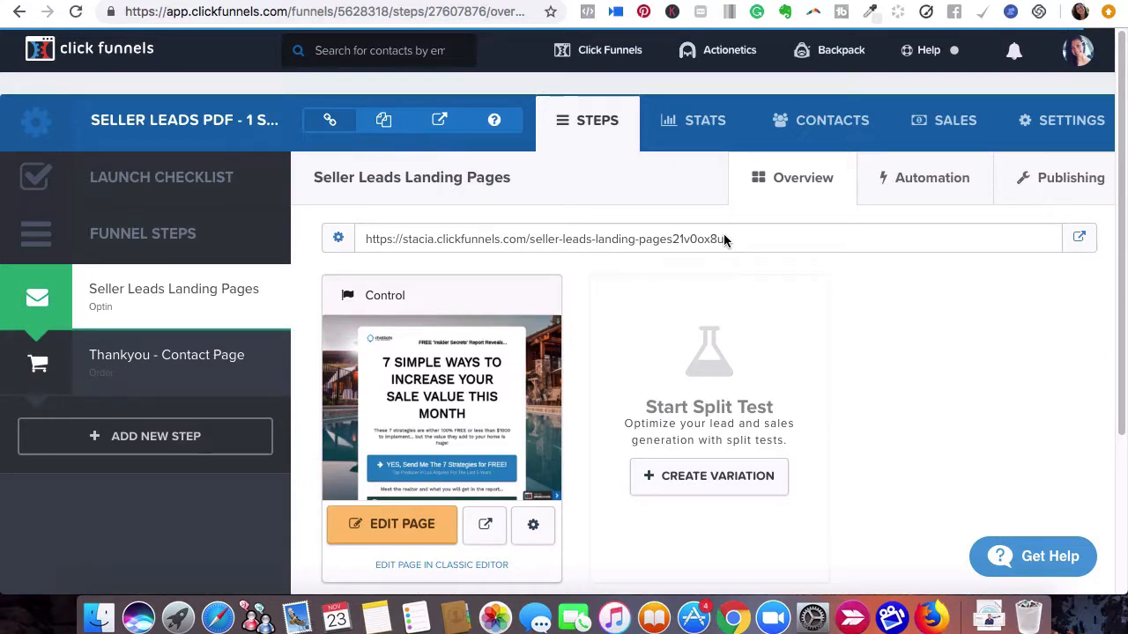
pyautogui.click(667, 228)
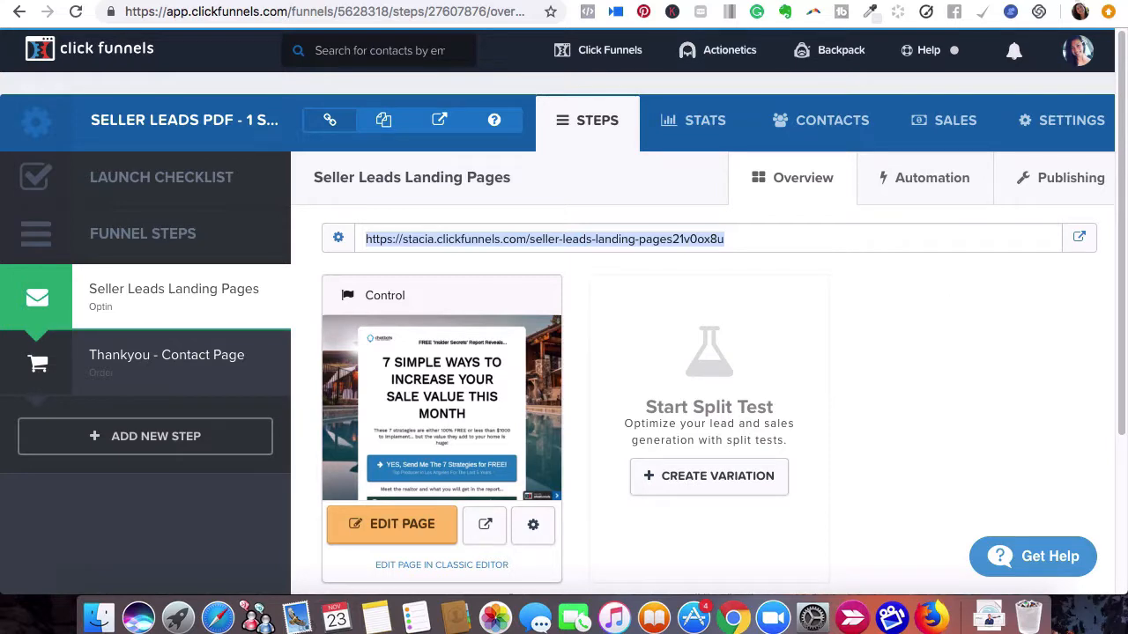
# Search Google for "prettylink plugin" in a new browser tab and open the prettylinks.com result
pyautogui.press('super+t')
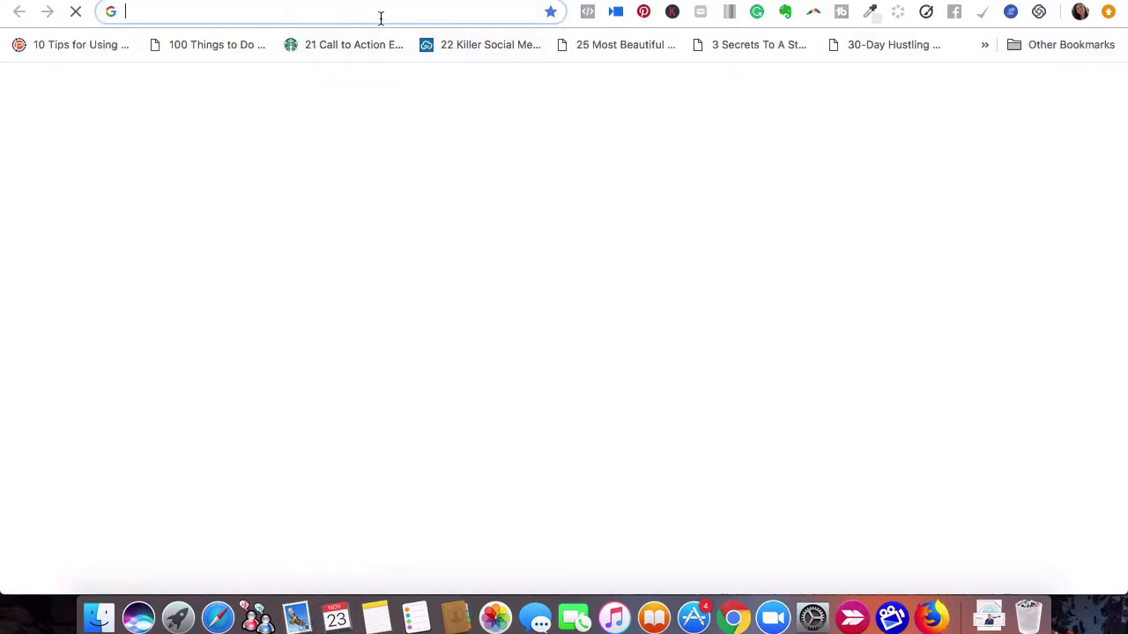
pyautogui.write('pre')
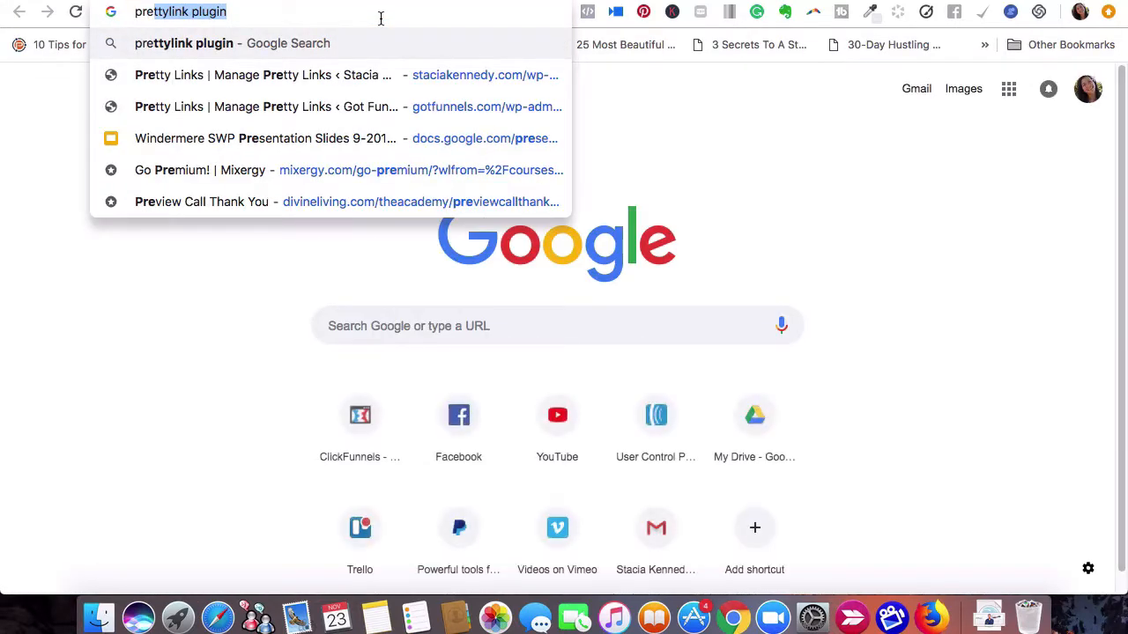
pyautogui.press('Right')
pyautogui.press('Return')
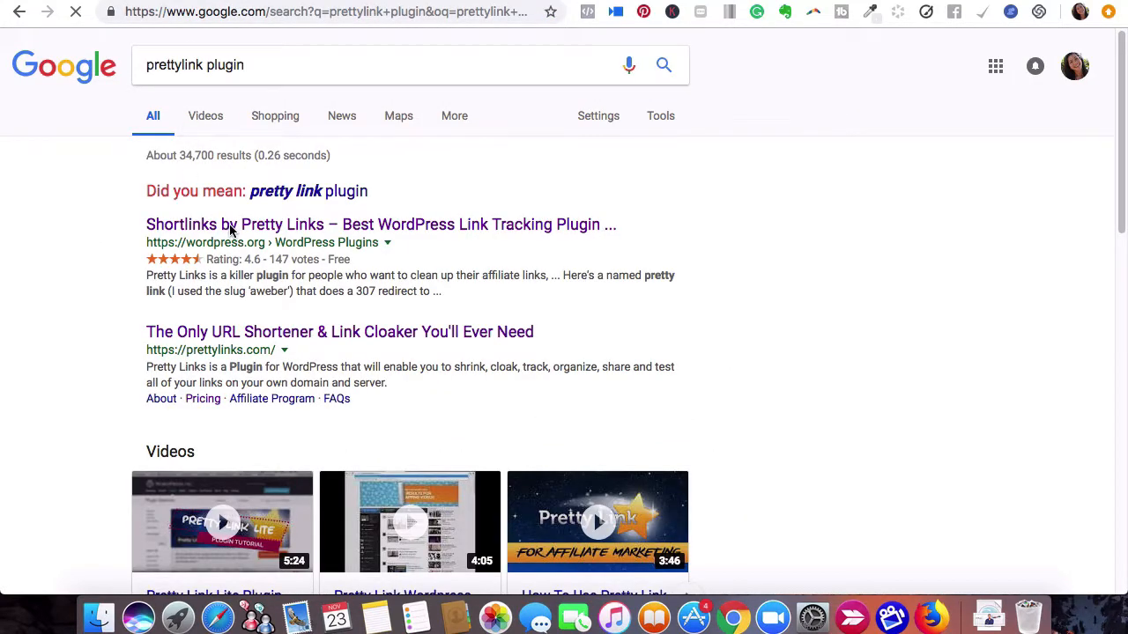
pyautogui.click(248, 331)
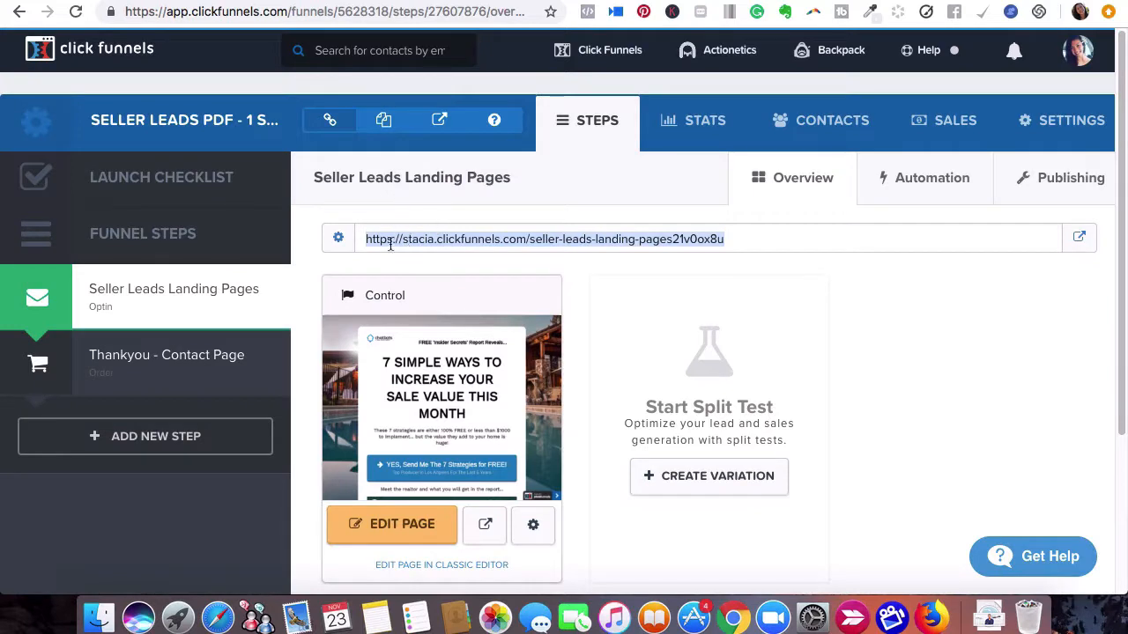
# Return to the ClickFunnels overview and highlight the landing page's full URL to examine it
pyautogui.click(735, 231)
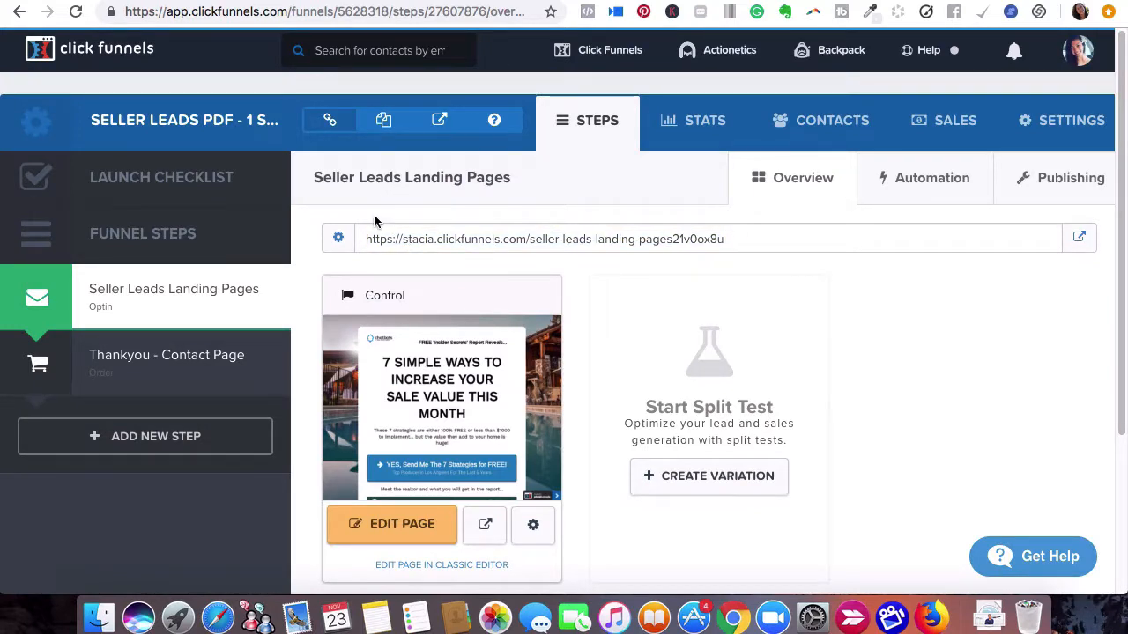
pyautogui.moveTo(366, 239); pyautogui.dragTo(731, 256)
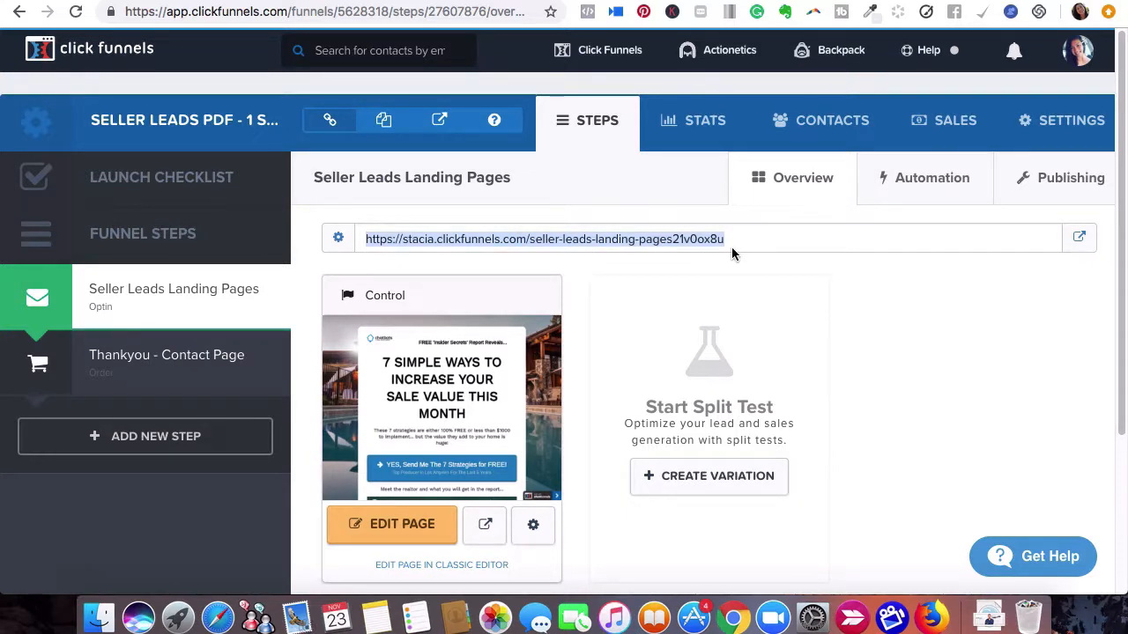
pyautogui.click(535, 191)
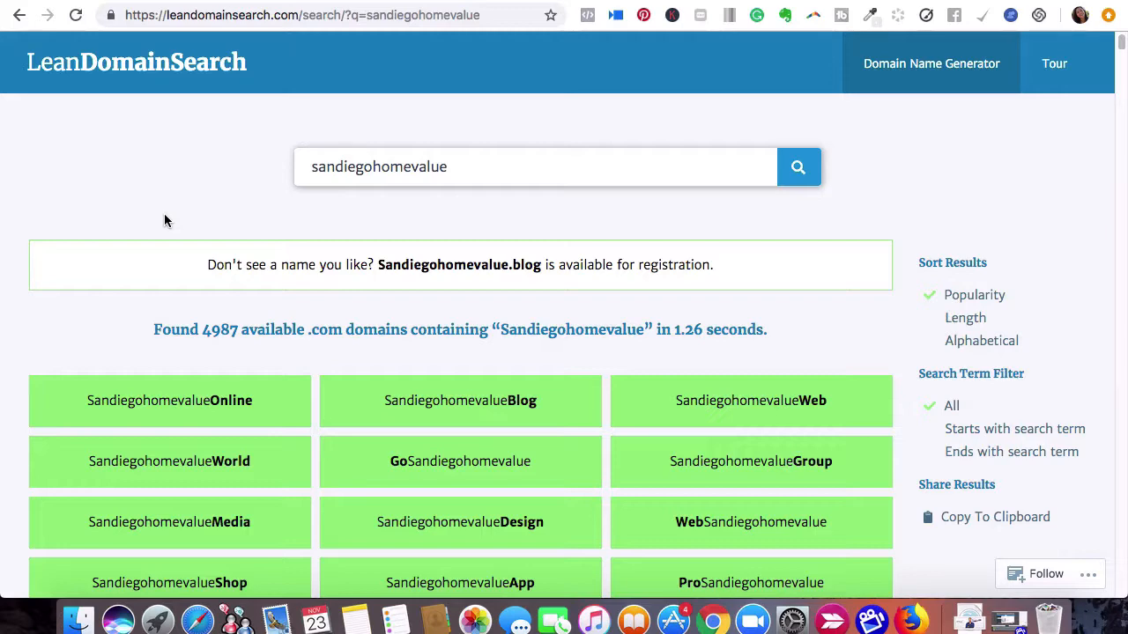
# Start over from the LeanDomainSearch home page and search for domain names containing "sandiegohomes"
pyautogui.click(110, 78)
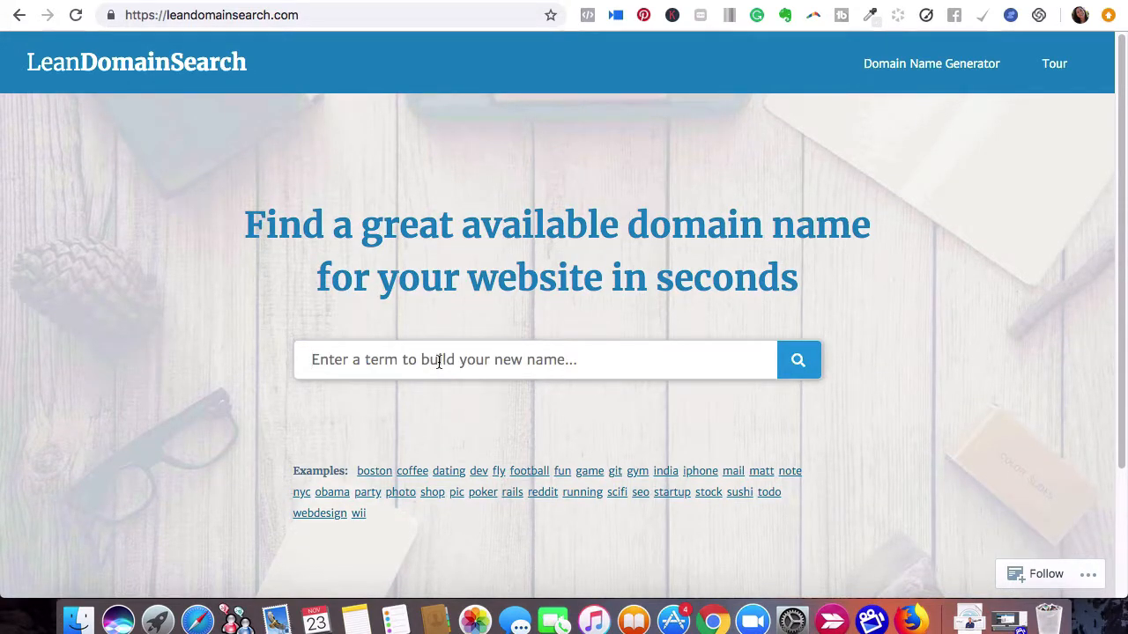
pyautogui.write('sandiegohomes')
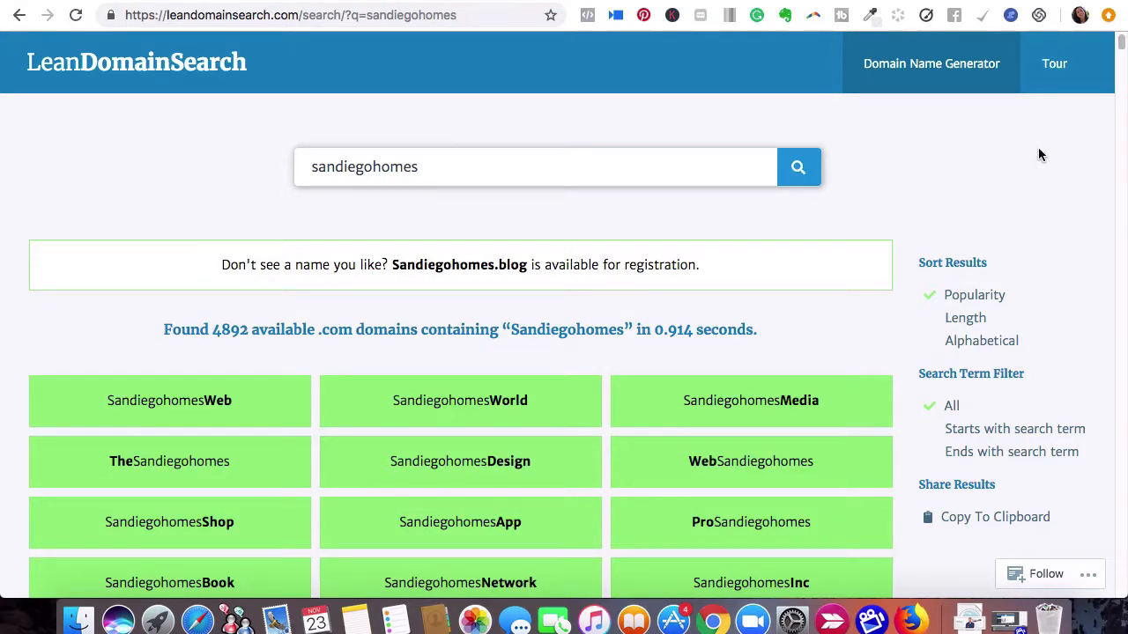
# Look through the suggested "sandiegohomes" domain names for a suitable one, returning to the start of the results
pyautogui.scroll(-5, 1040, 154)
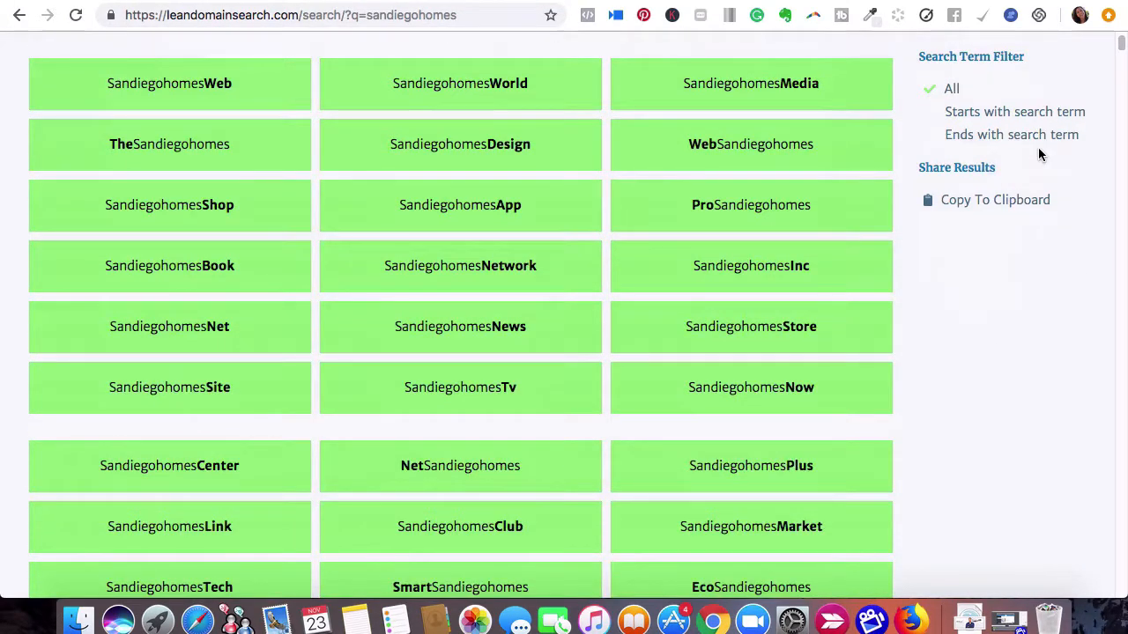
pyautogui.scroll(-1, 1038, 155)
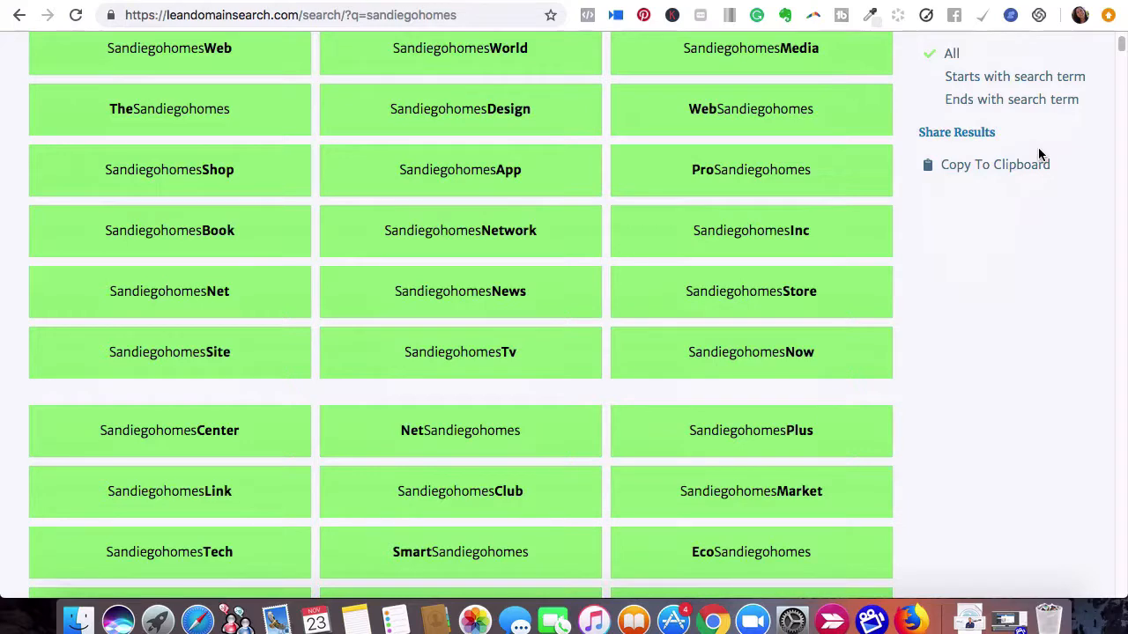
pyautogui.scroll(-1, 1038, 154)
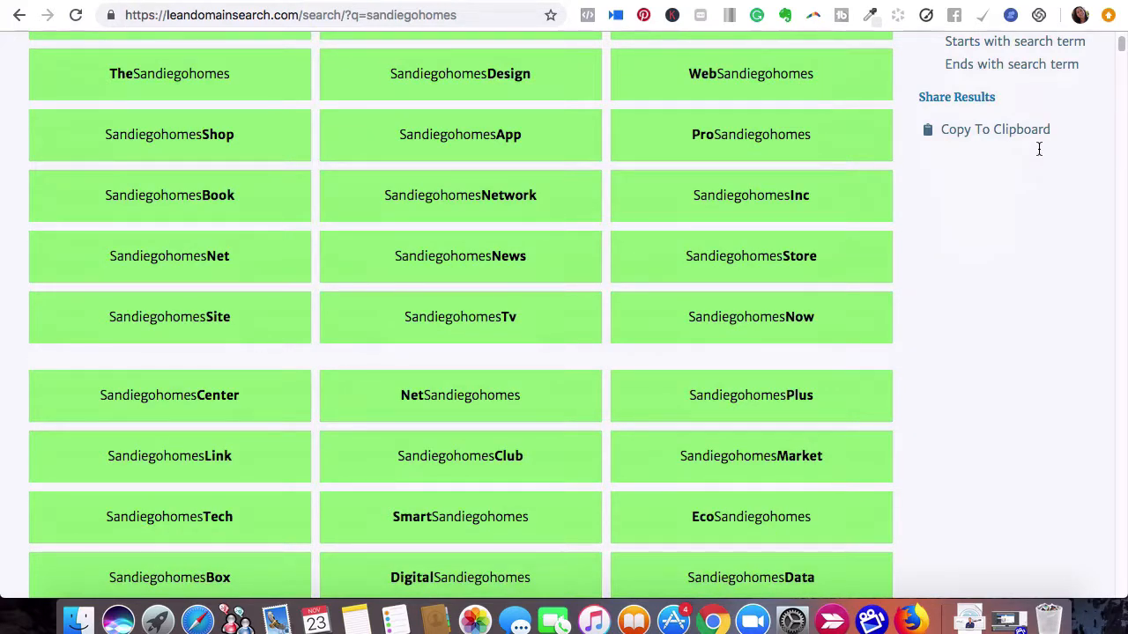
pyautogui.scroll(-4, 1039, 149)
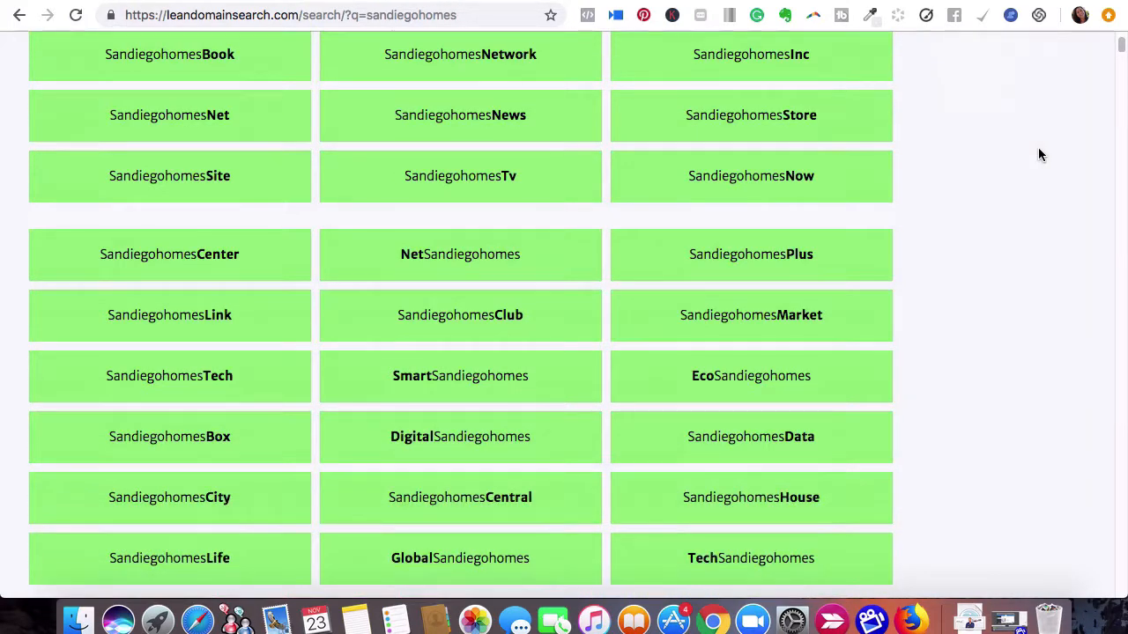
pyautogui.scroll(-1, 1039, 149)
pyautogui.scroll(-2, 1038, 154)
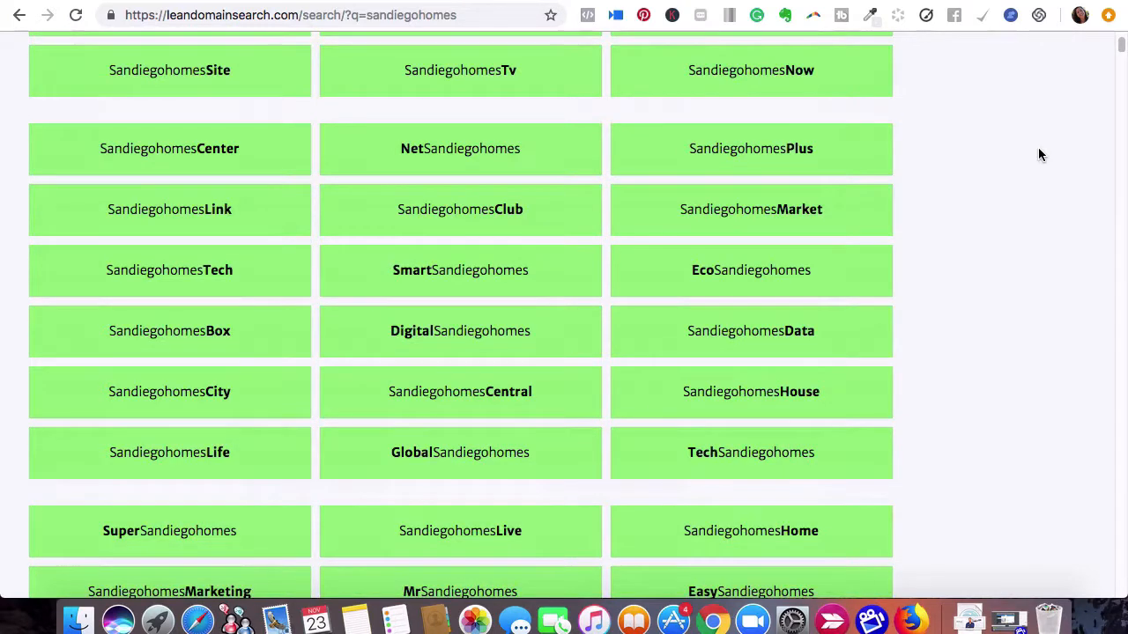
pyautogui.scroll(-1, 1038, 154)
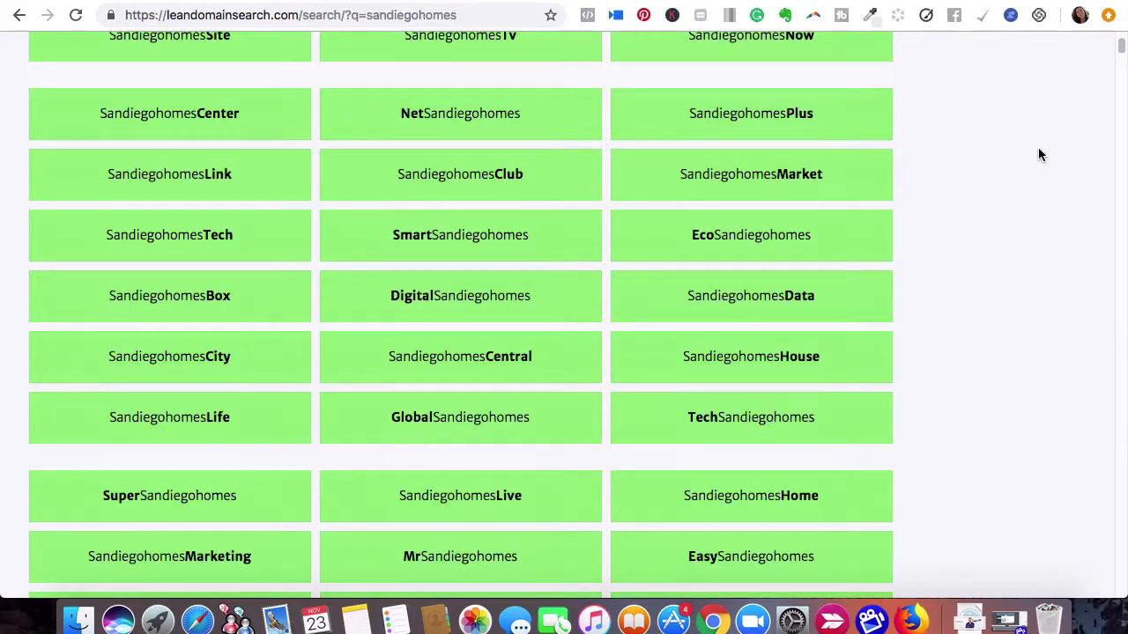
pyautogui.scroll(-4, 1038, 155)
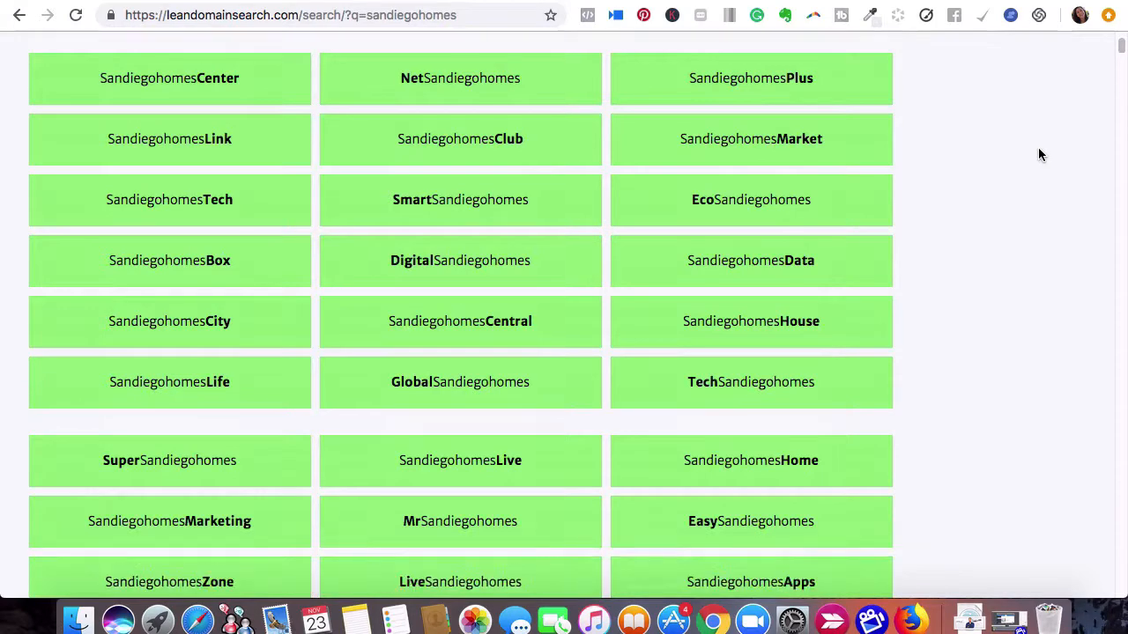
pyautogui.scroll(-2, 1038, 155)
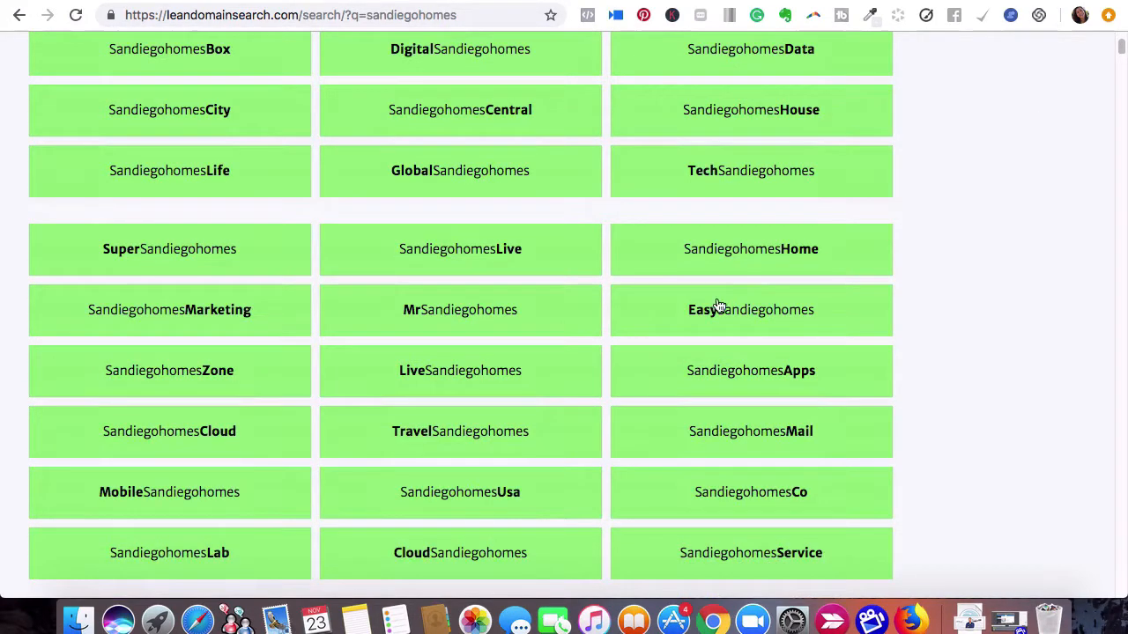
pyautogui.scroll(-4, 458, 384)
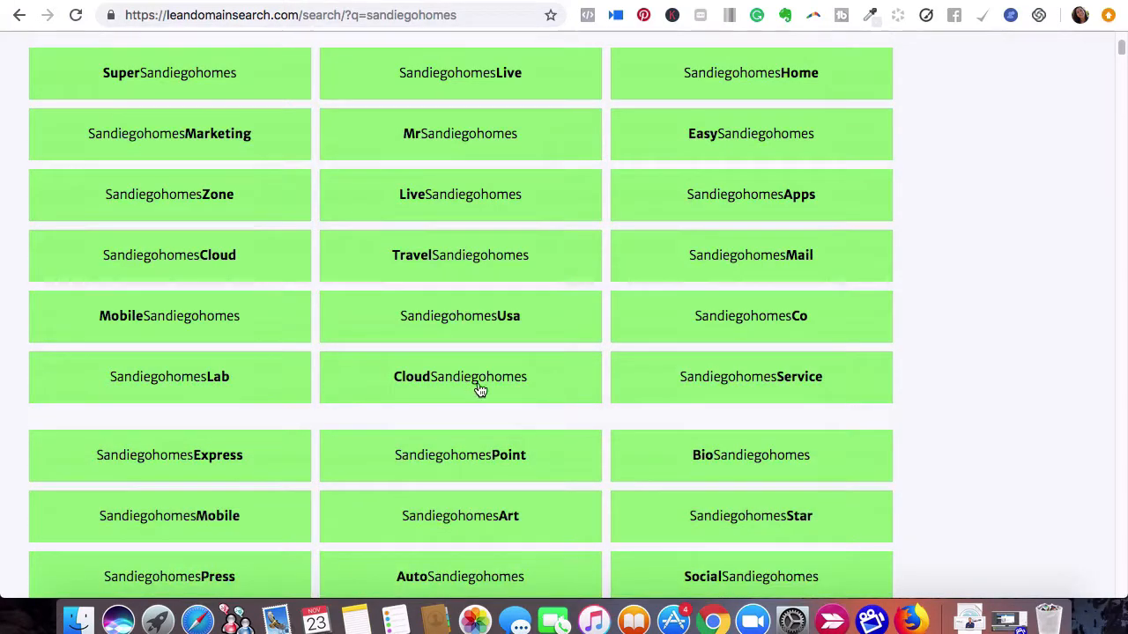
pyautogui.scroll(-3, 398, 451)
pyautogui.scroll(-4, 401, 457)
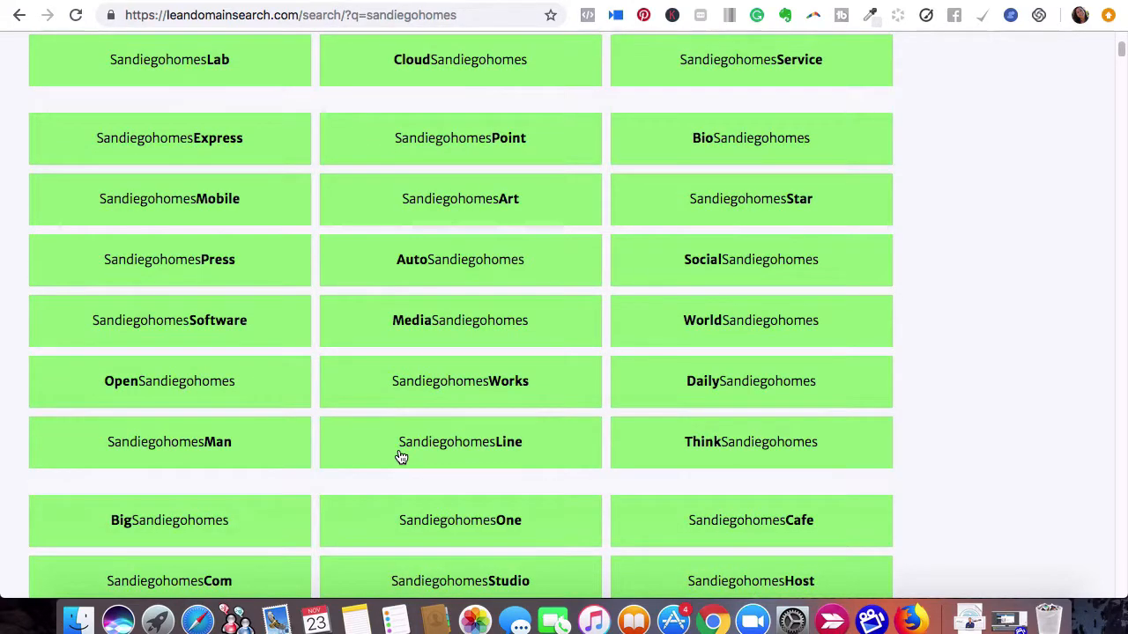
pyautogui.scroll(-3, 401, 457)
pyautogui.scroll(-1, 400, 456)
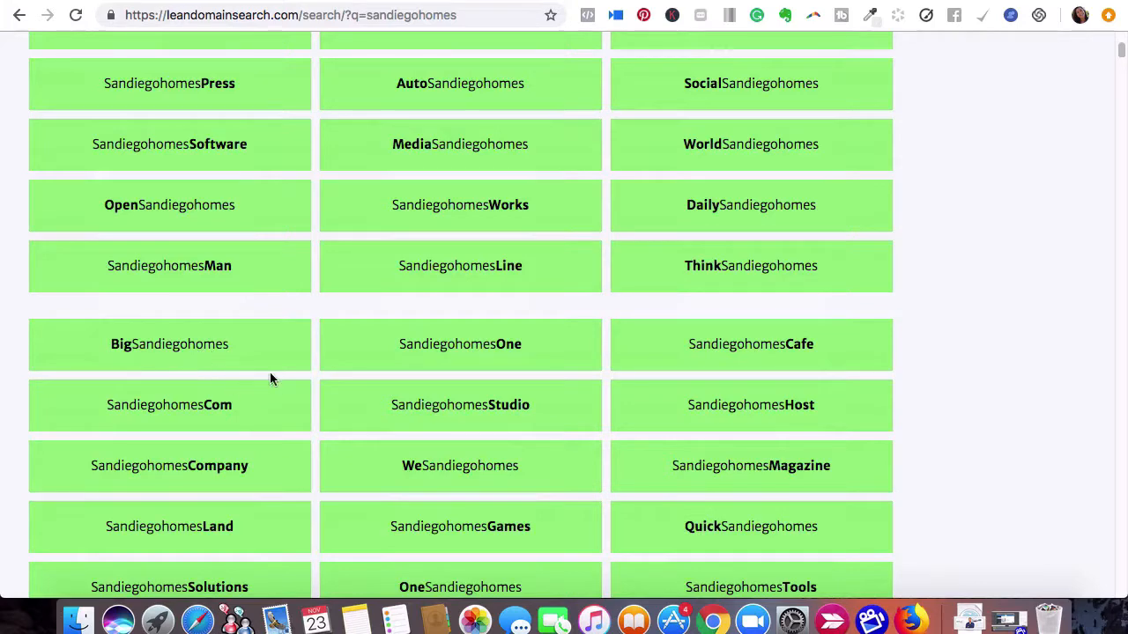
pyautogui.scroll(-4, 270, 375)
pyautogui.scroll(-3, 272, 381)
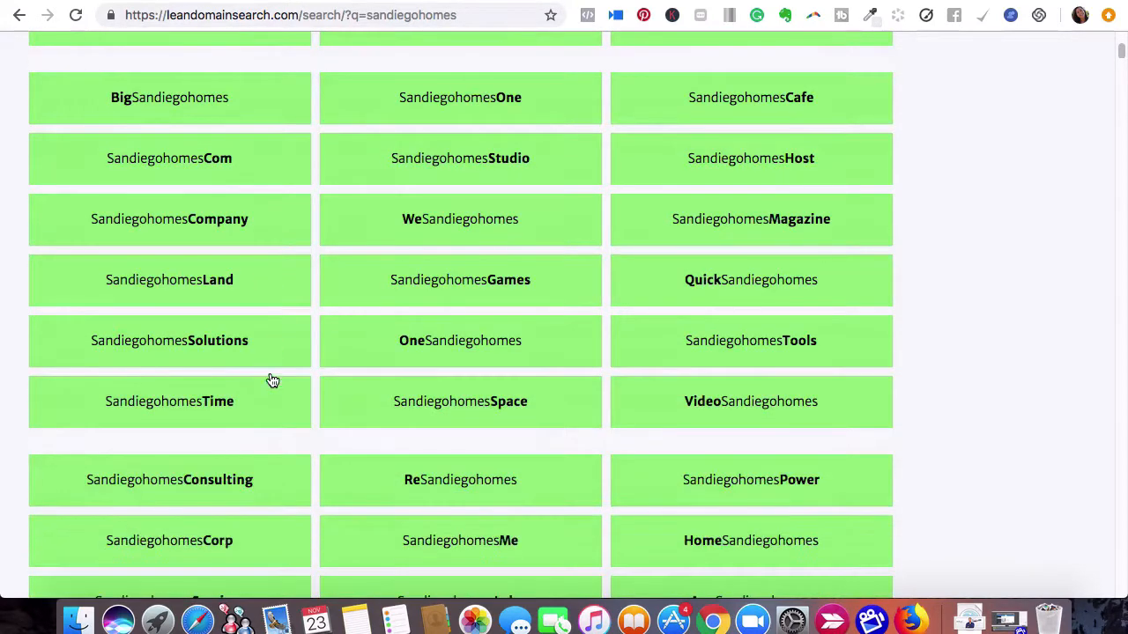
pyautogui.scroll(5, 272, 381)
pyautogui.scroll(4, 272, 381)
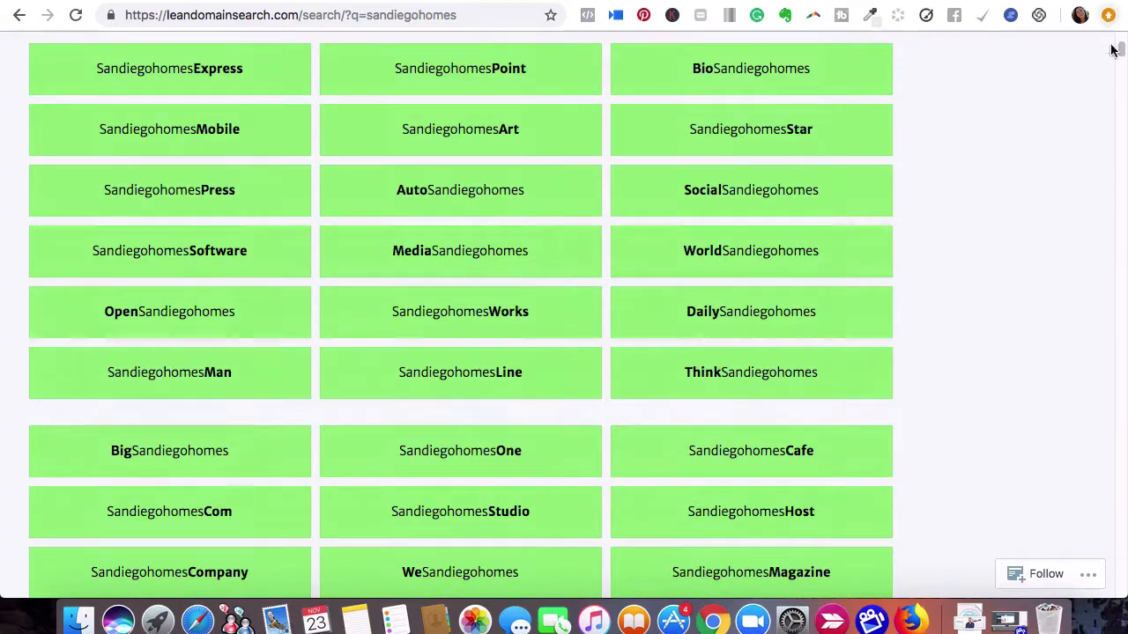
pyautogui.scroll(10, 387, 494)
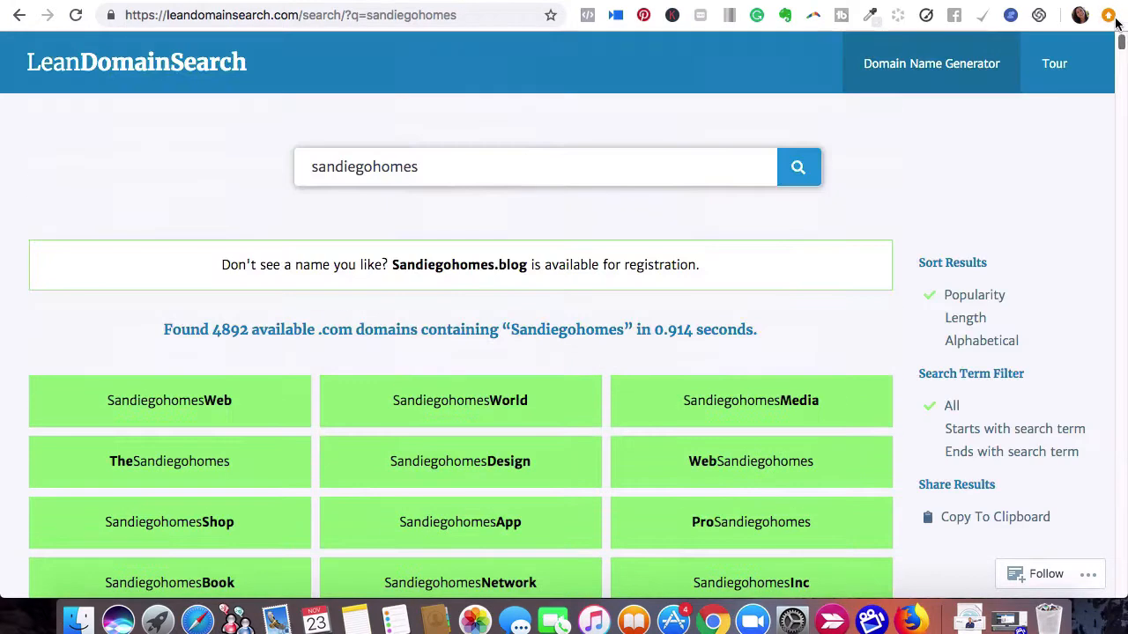
# View the registration options for SandiegohomesWorld.com and close them
pyautogui.click(447, 413)
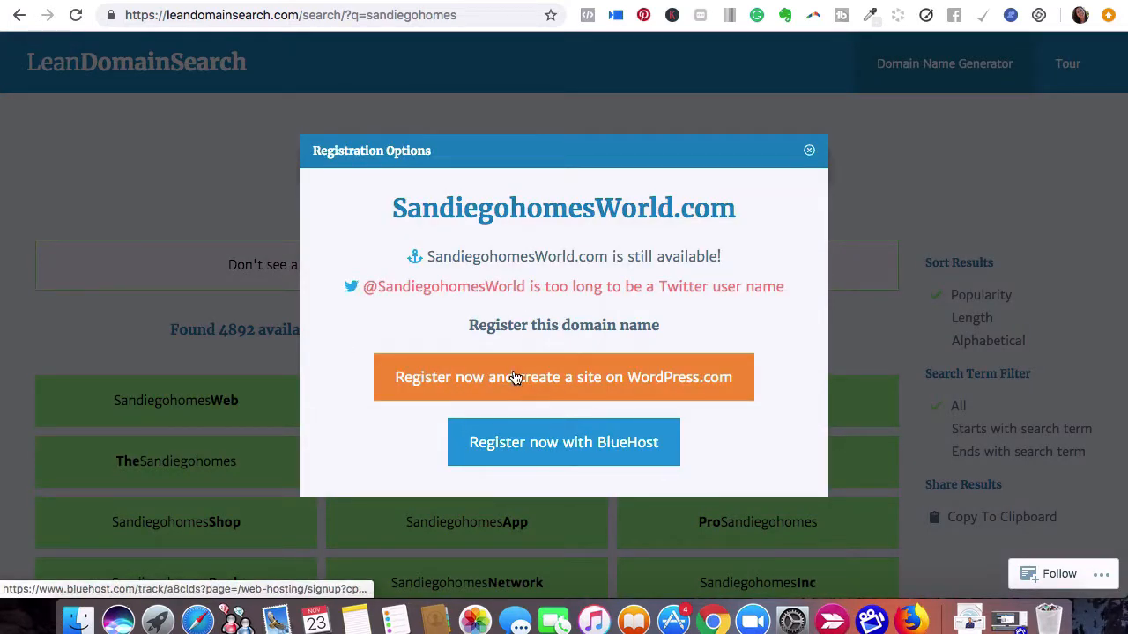
pyautogui.click(808, 151)
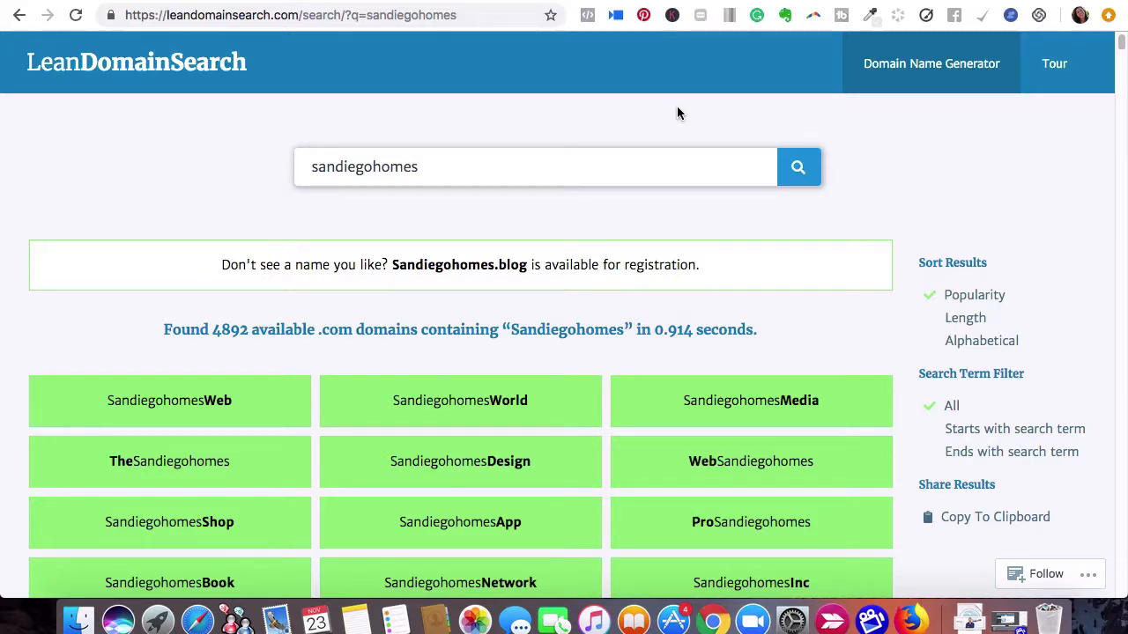
# Switch back to ClickFunnels and open the account's Domains settings
pyautogui.click(499, 0)
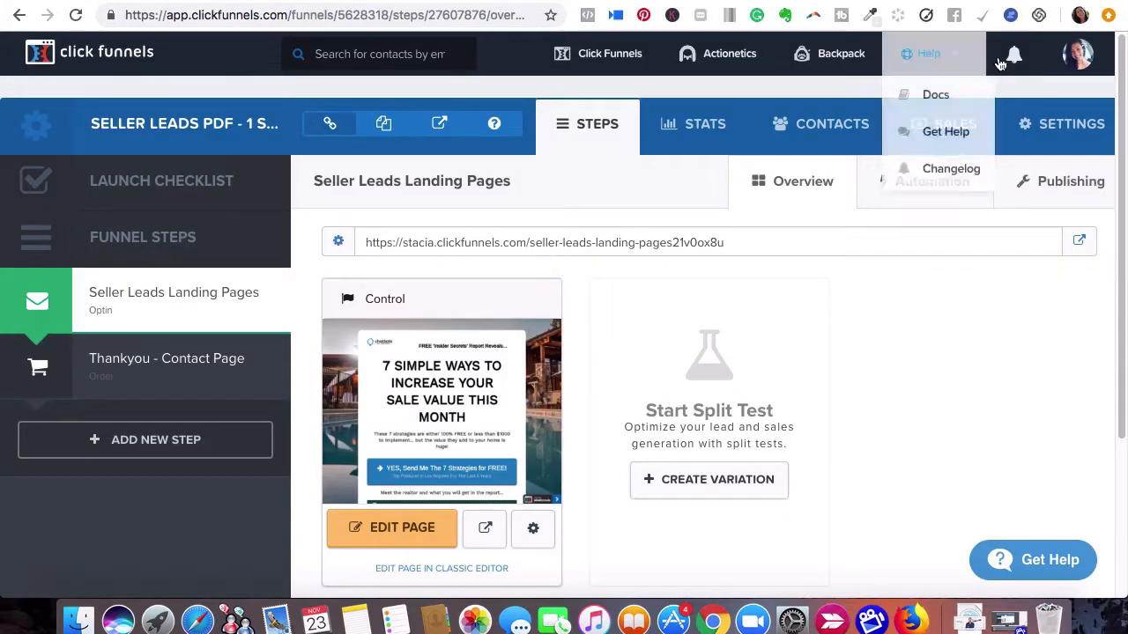
pyautogui.moveTo(1080, 60)
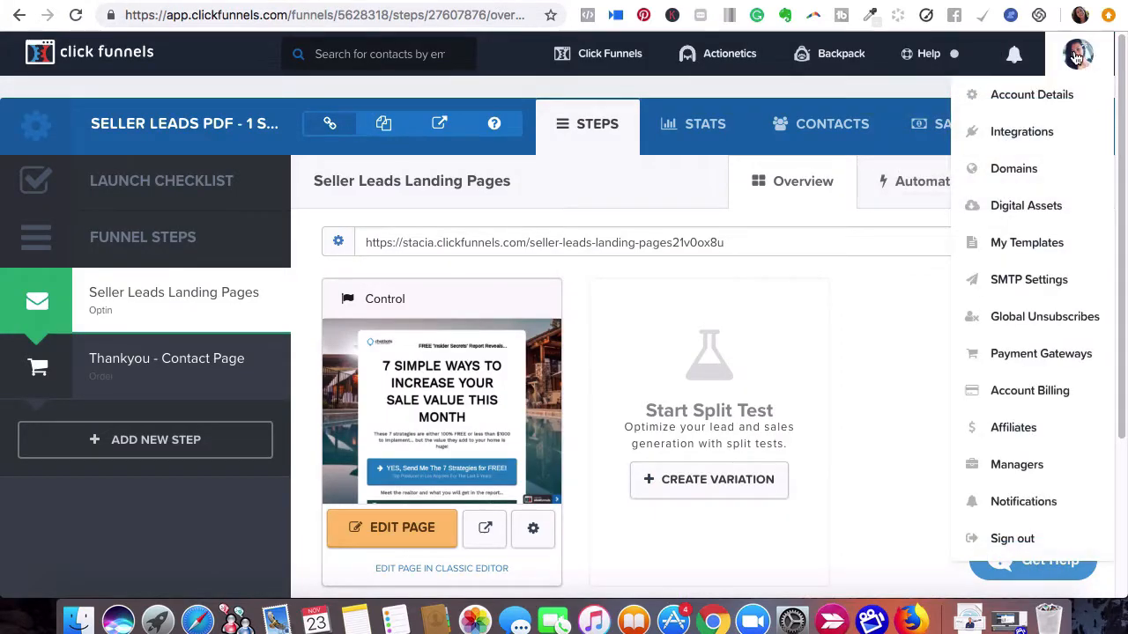
pyautogui.click(1018, 180)
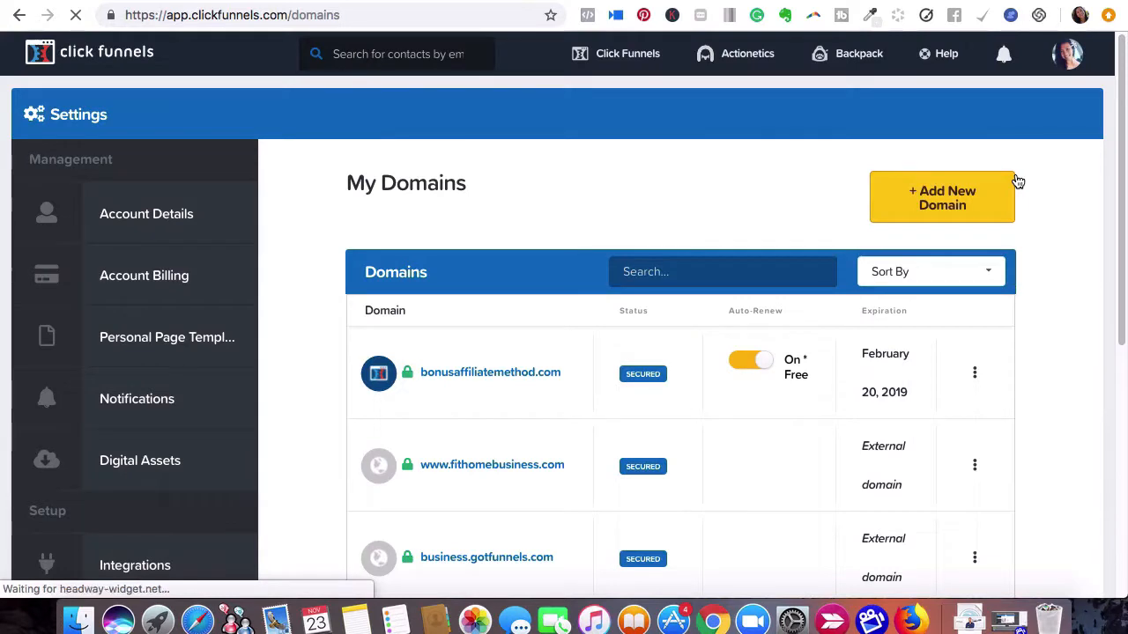
# Start adding a new domain to the account, choosing to use an existing domain
pyautogui.click(942, 207)
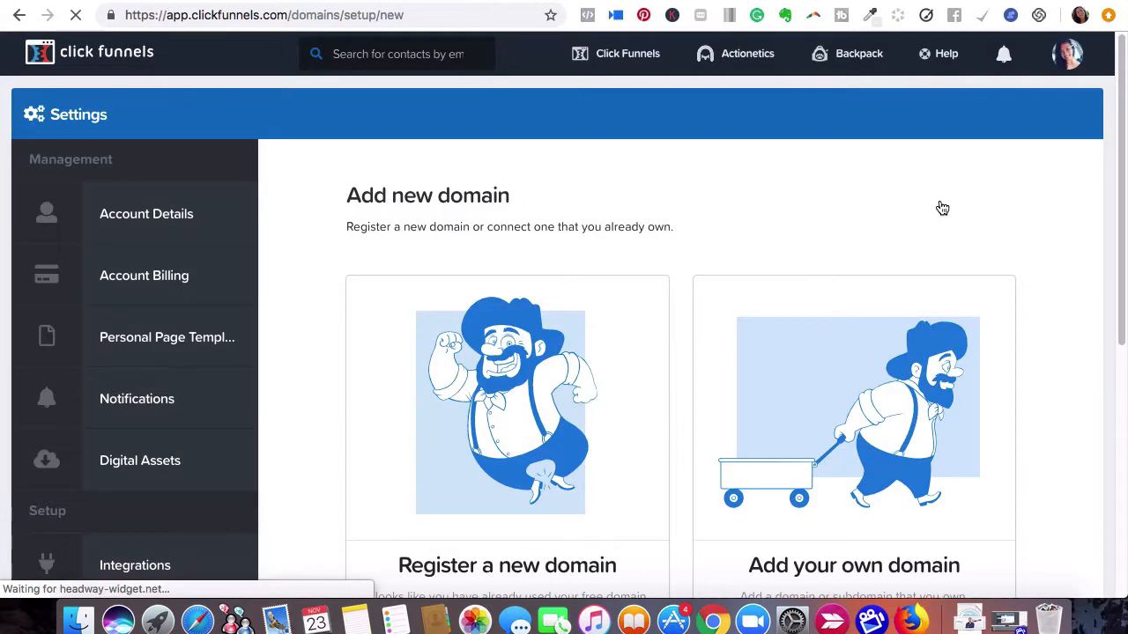
pyautogui.click(1083, 55)
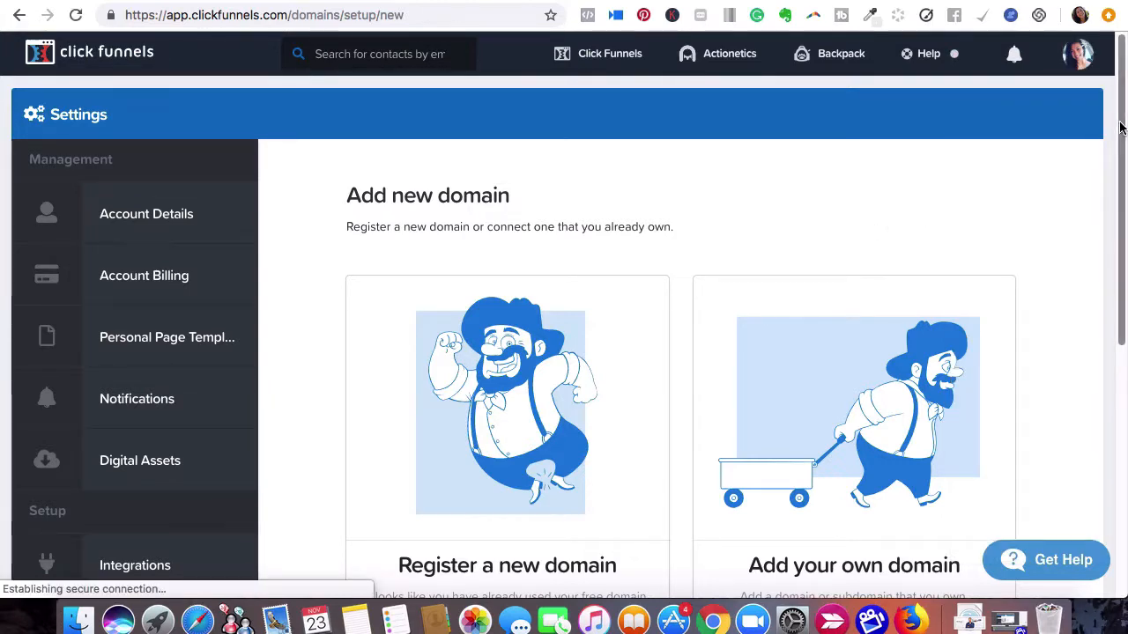
pyautogui.scroll(-2, 1115, 198)
pyautogui.scroll(-3, 1115, 198)
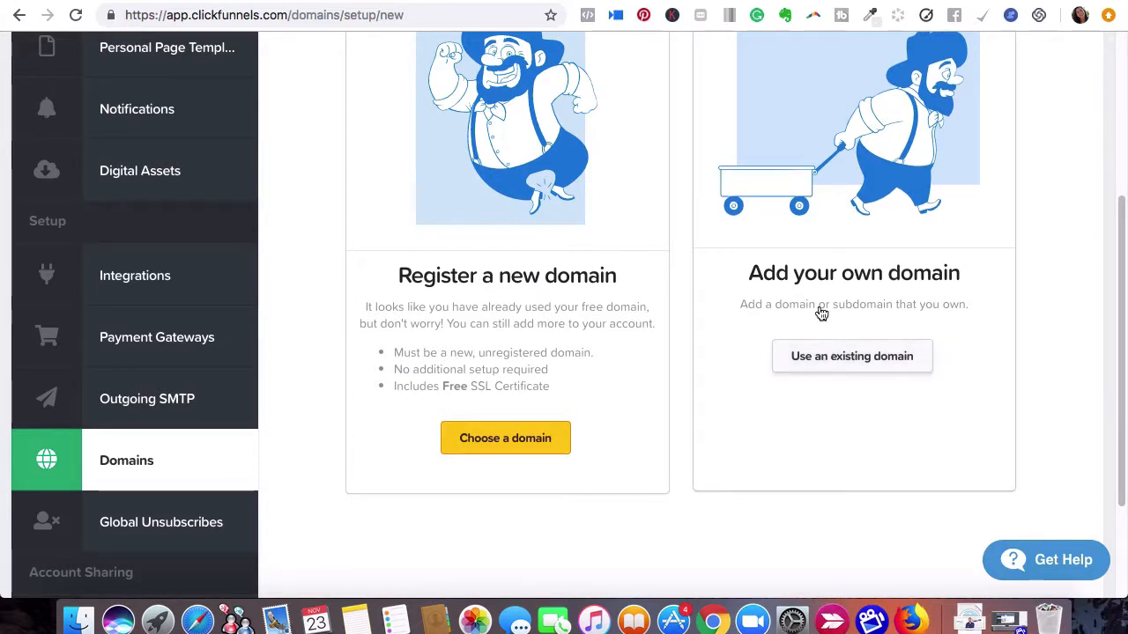
pyautogui.click(811, 367)
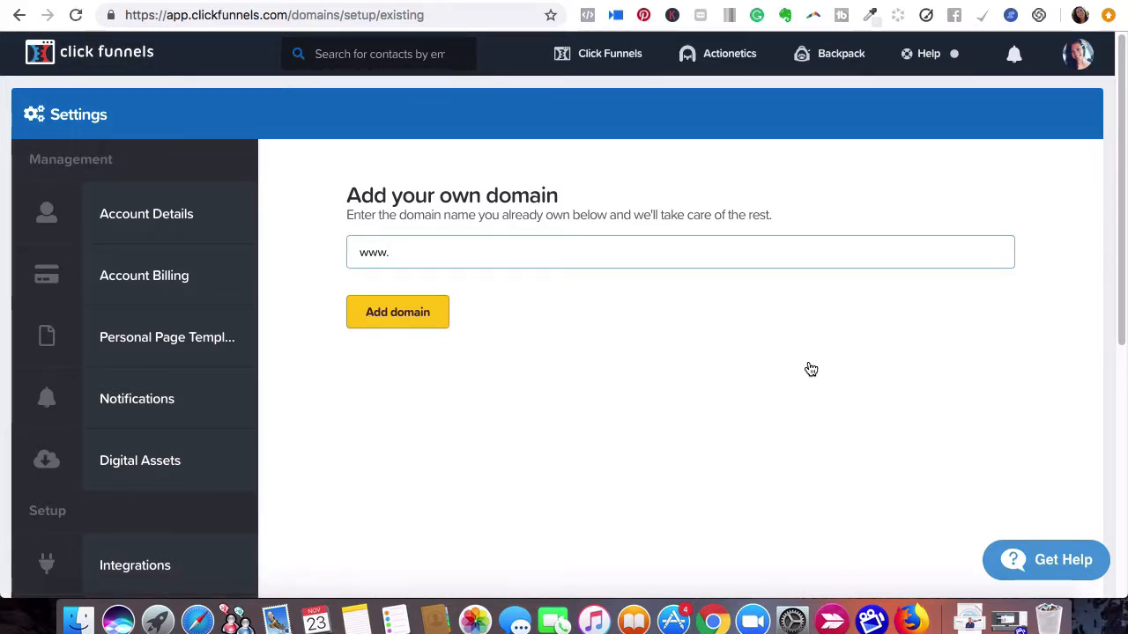
pyautogui.write('realest')
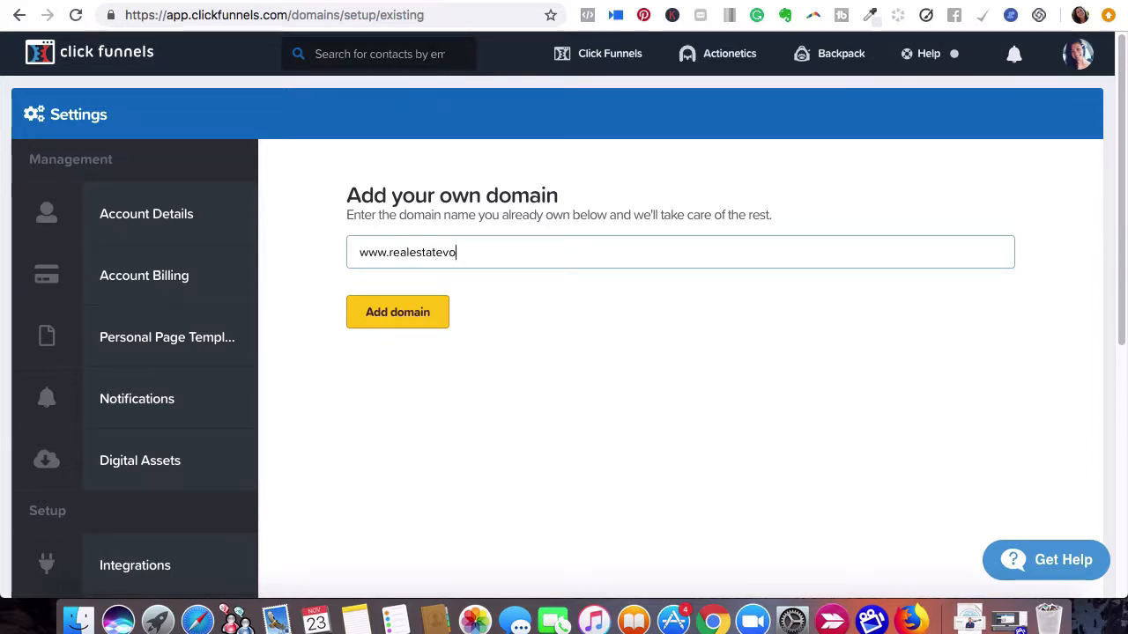
pyautogui.write('atevlogging.com')
pyautogui.click(400, 315)
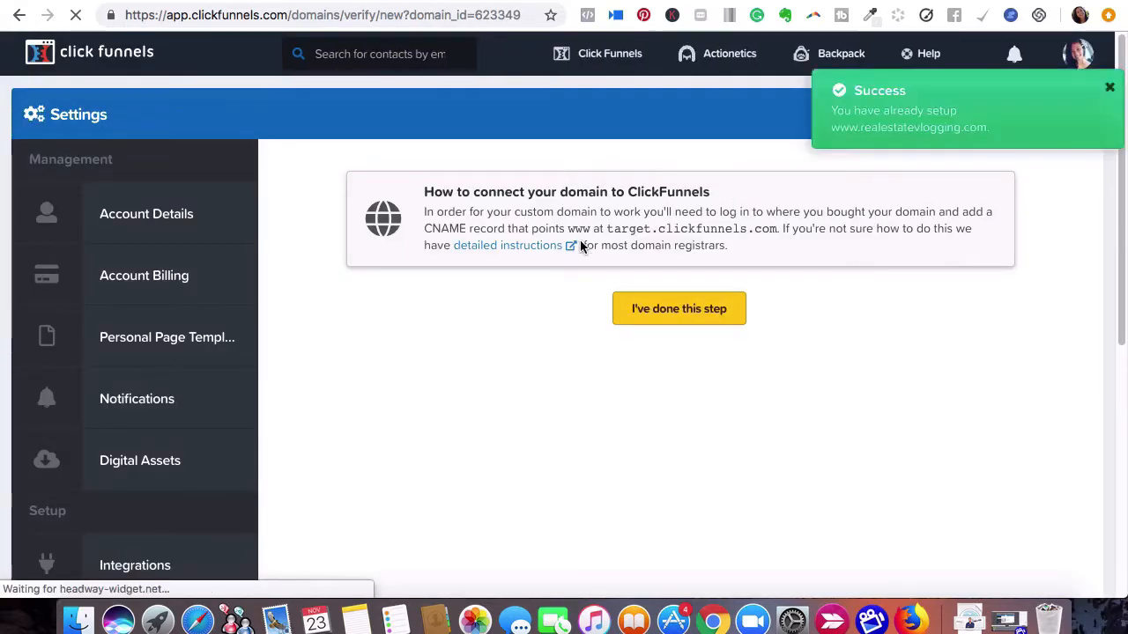
pyautogui.click(1101, 91)
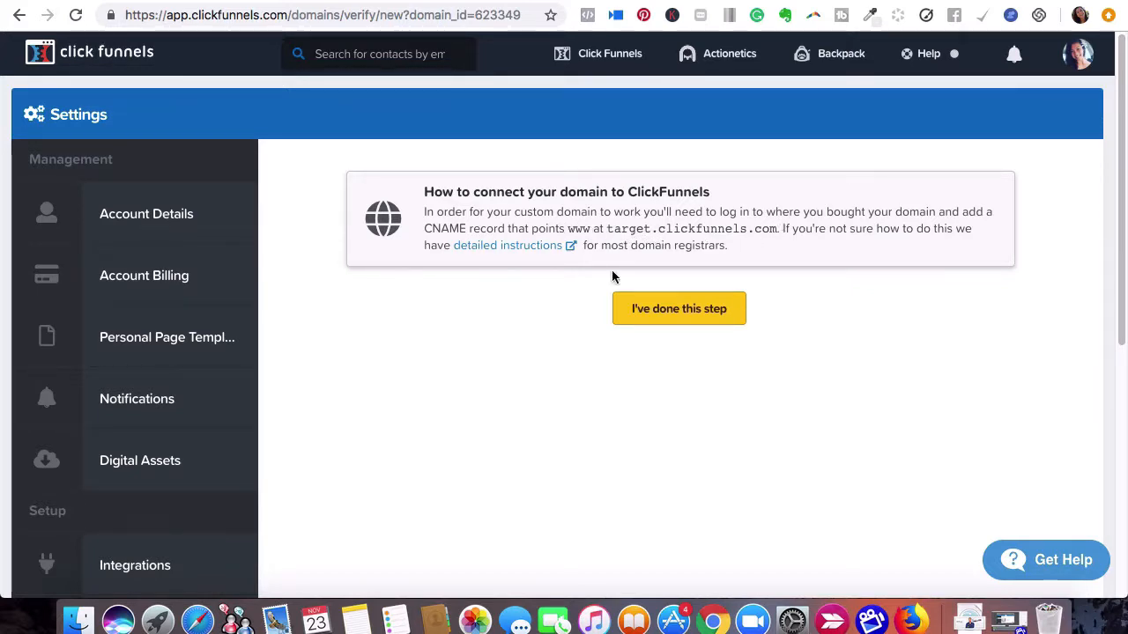
# Open the detailed domain connection instructions and find the GoDaddy CNAME Record article in the Custom Domains help category
pyautogui.click(499, 249)
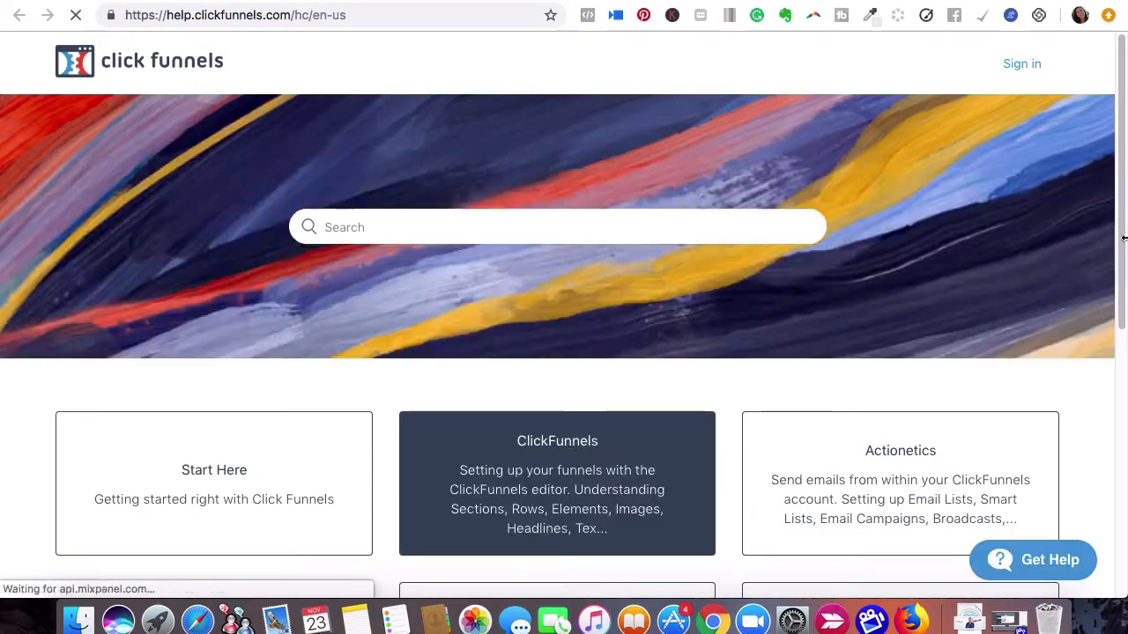
pyautogui.moveTo(1124, 161); pyautogui.dragTo(1123, 308)
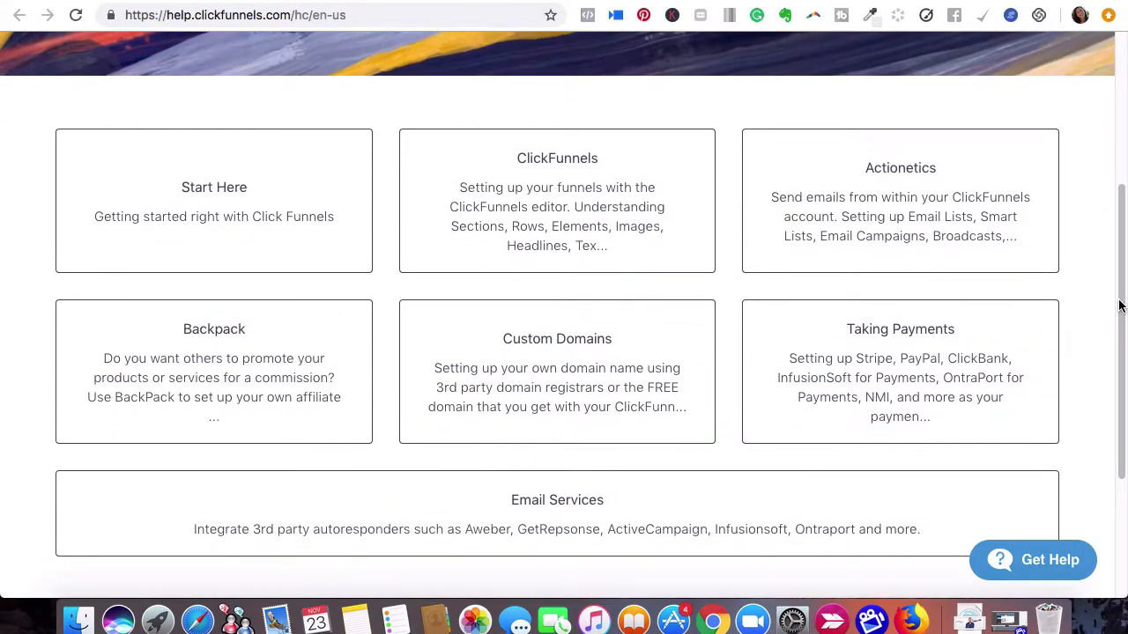
pyautogui.click(518, 362)
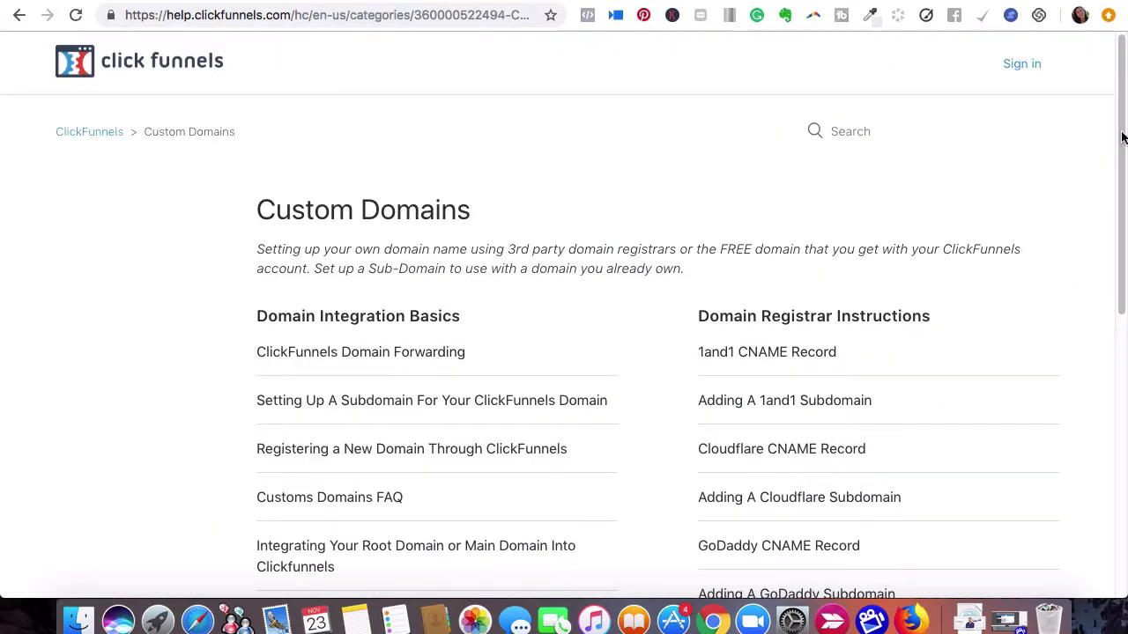
pyautogui.moveTo(1123, 145); pyautogui.dragTo(1110, 229)
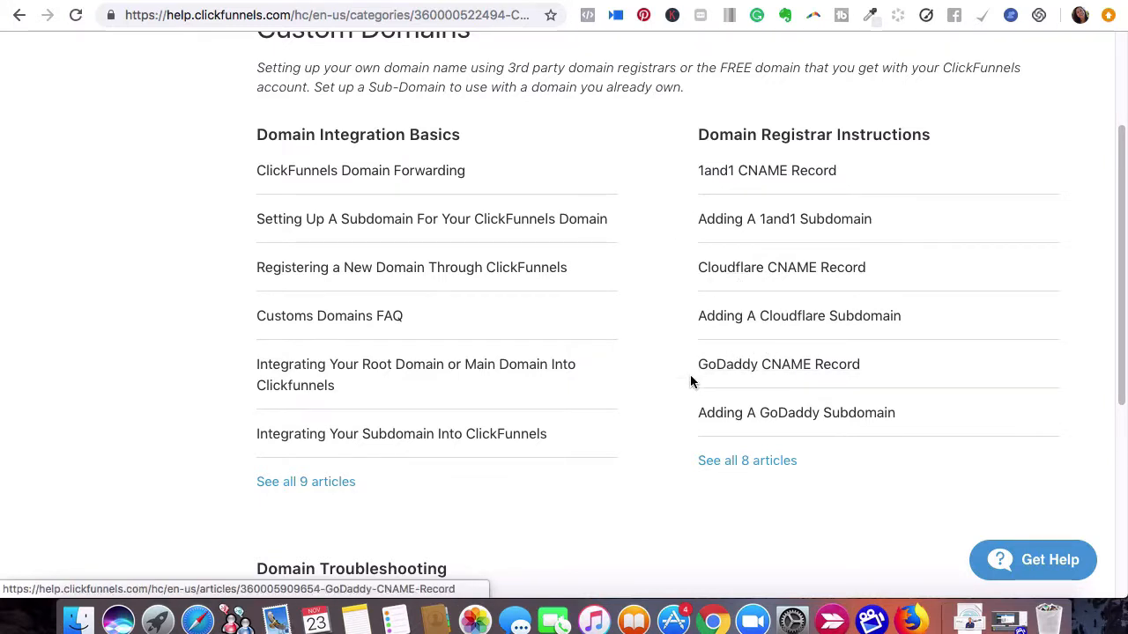
pyautogui.click(744, 376)
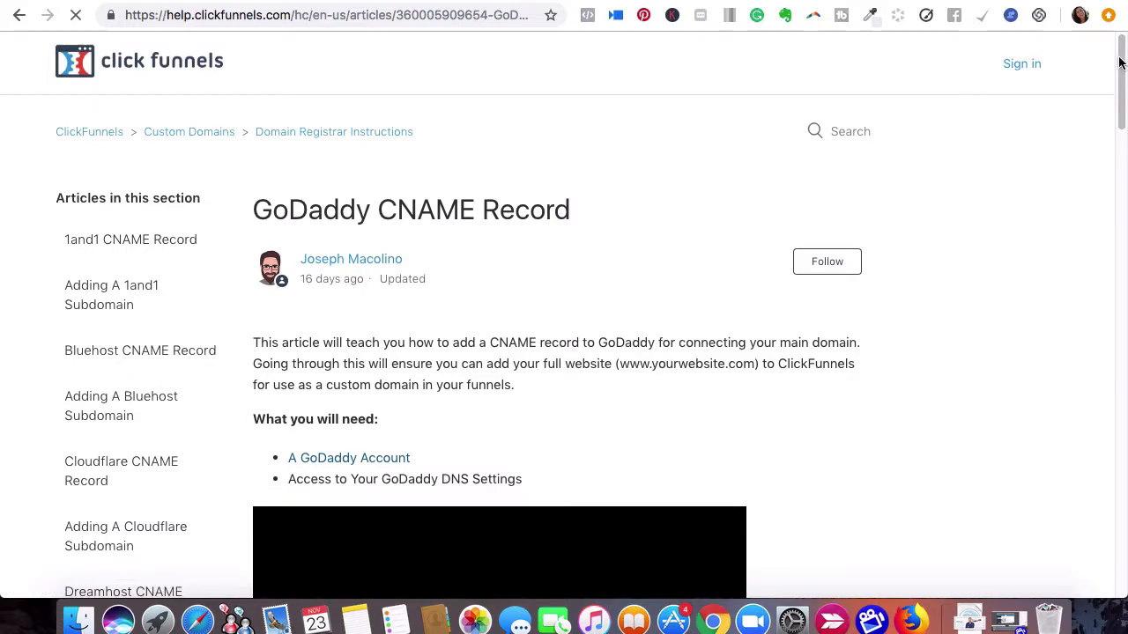
# Read through the GoDaddy article's CNAME record and forwarding rule instructions, returning to the start of the article
pyautogui.scroll(-4, 1116, 77)
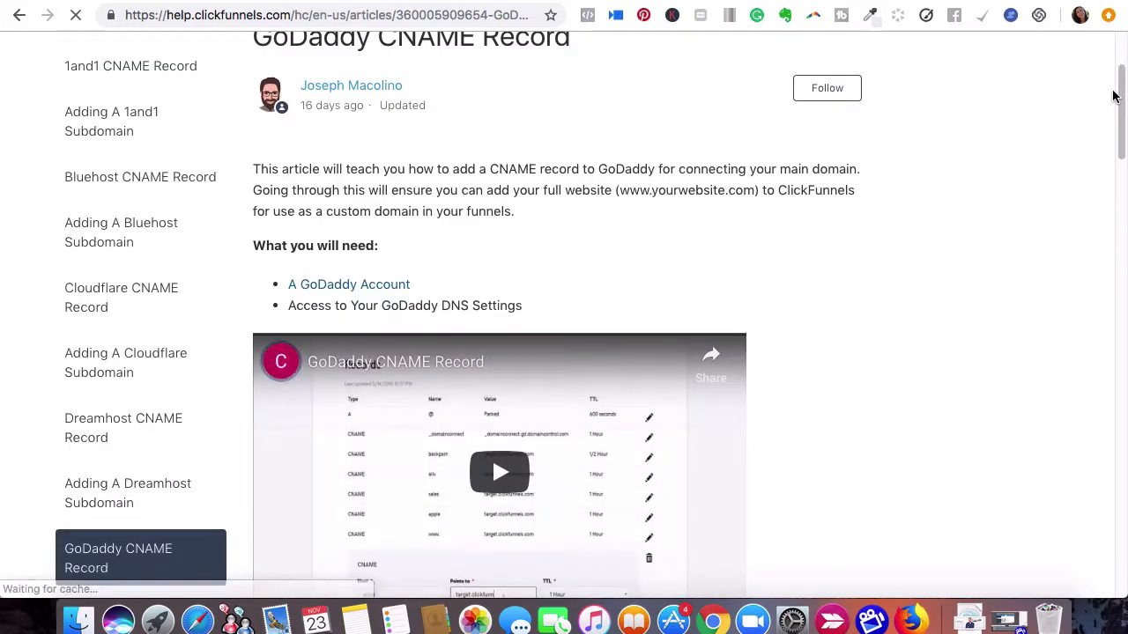
pyautogui.scroll(-6, 1112, 115)
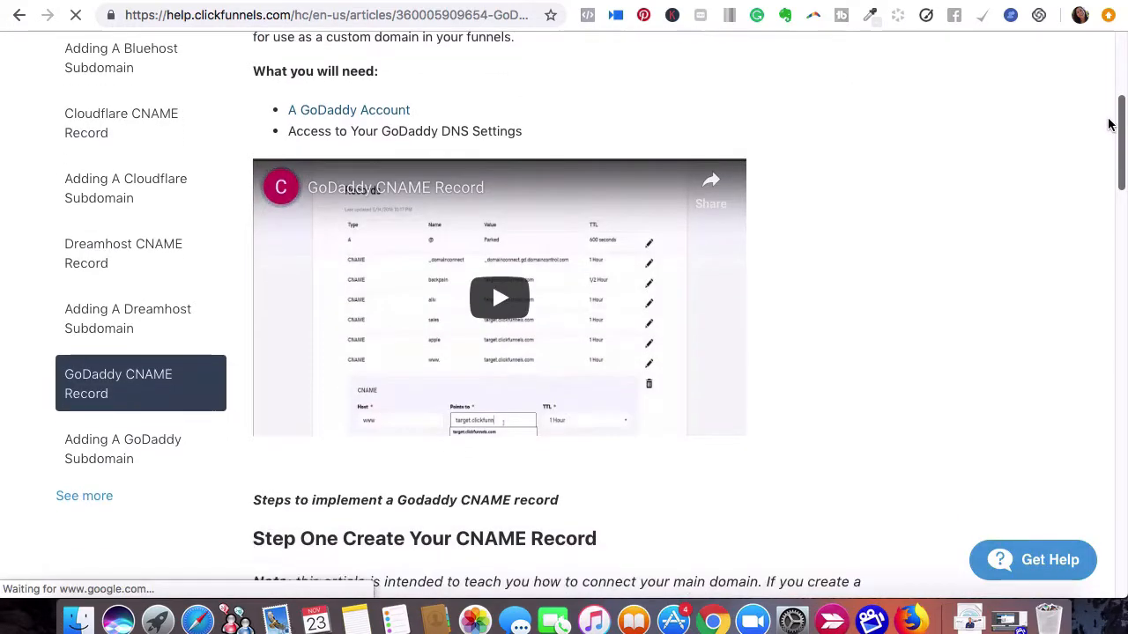
pyautogui.scroll(-6, 1103, 168)
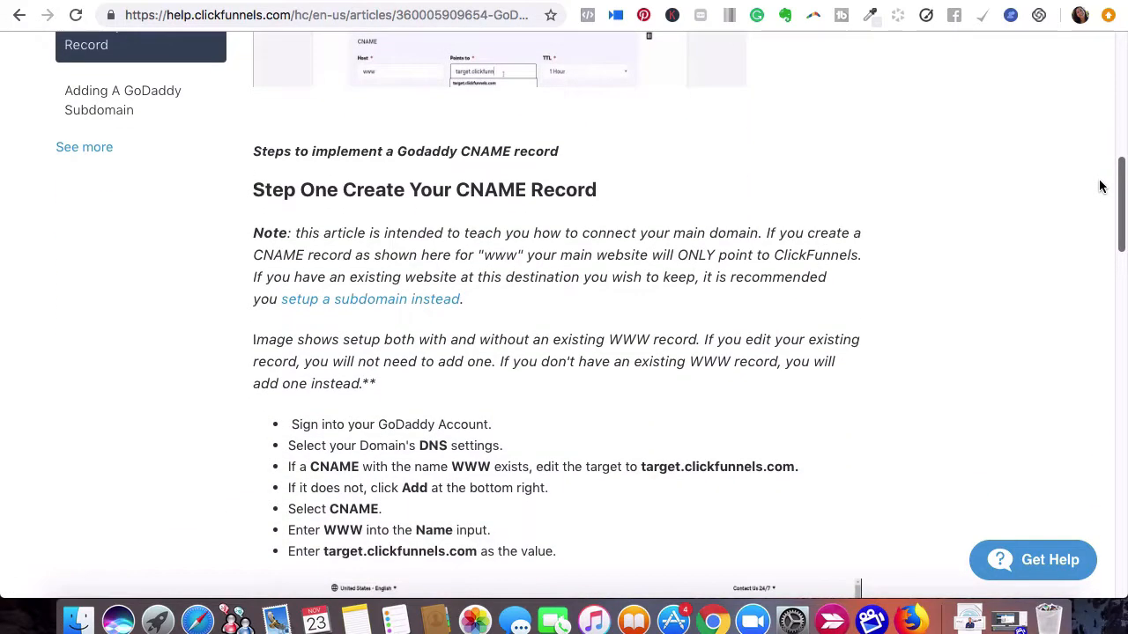
pyautogui.scroll(-8, 1099, 192)
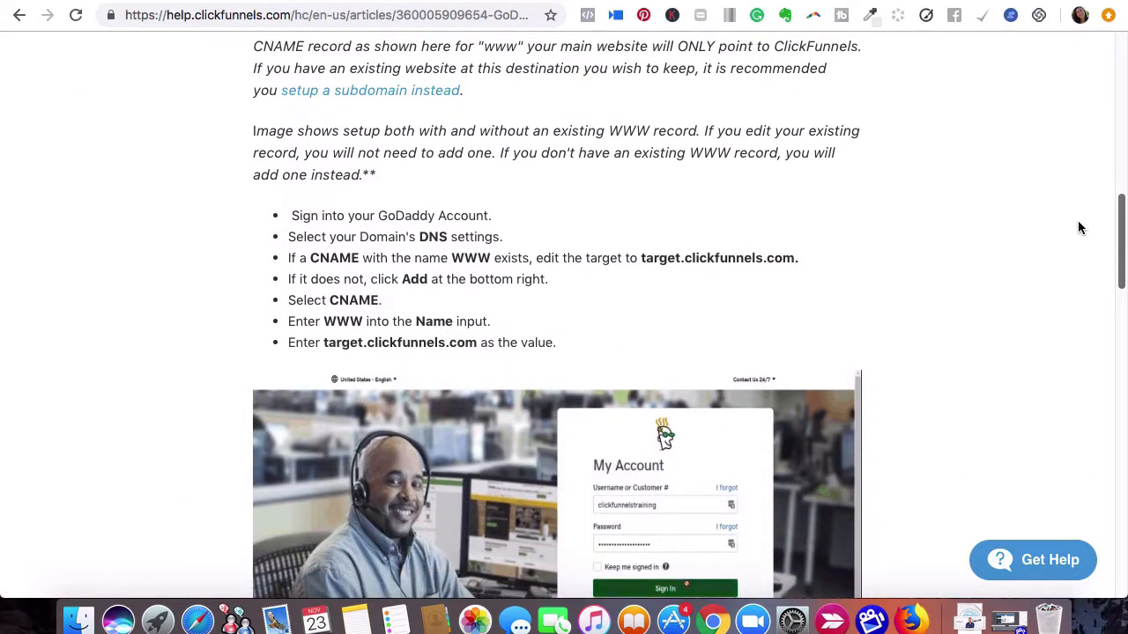
pyautogui.scroll(1, 1076, 246)
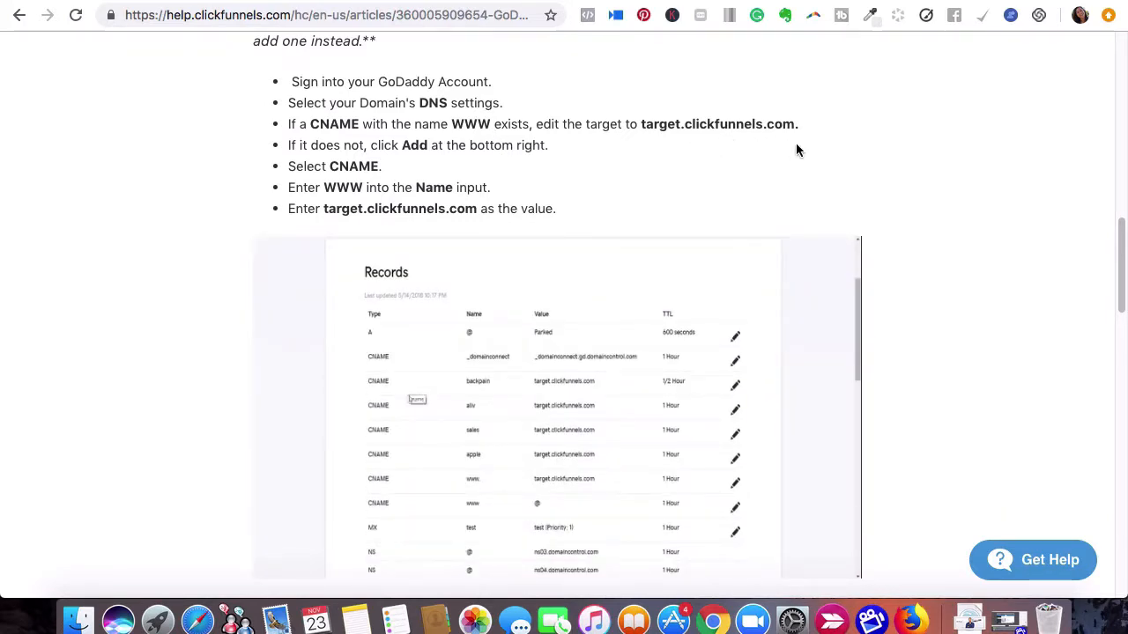
pyautogui.moveTo(1124, 223); pyautogui.dragTo(1121, 339)
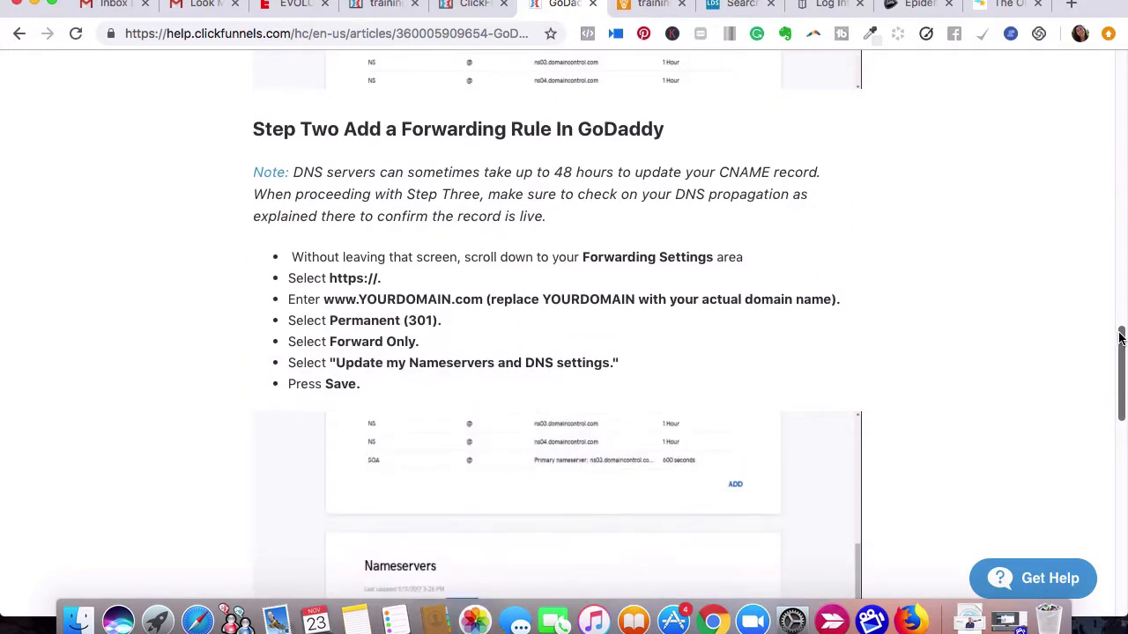
pyautogui.moveTo(1101, 3); pyautogui.dragTo(1101, 0)
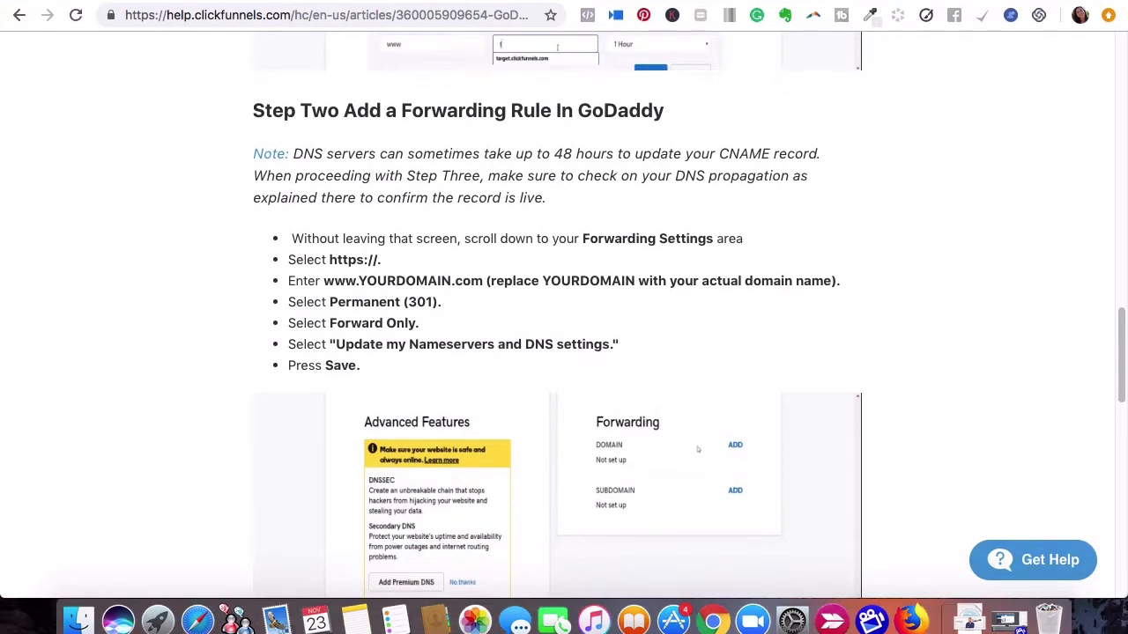
pyautogui.moveTo(1121, 325); pyautogui.dragTo(1114, 362)
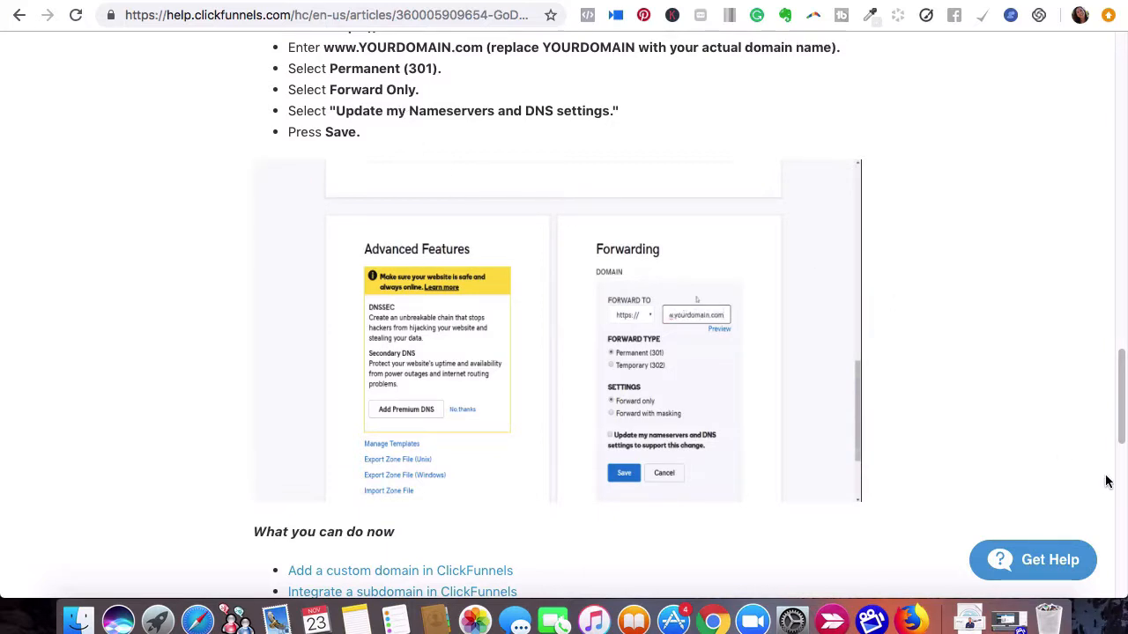
pyautogui.moveTo(1123, 418); pyautogui.dragTo(1117, 81)
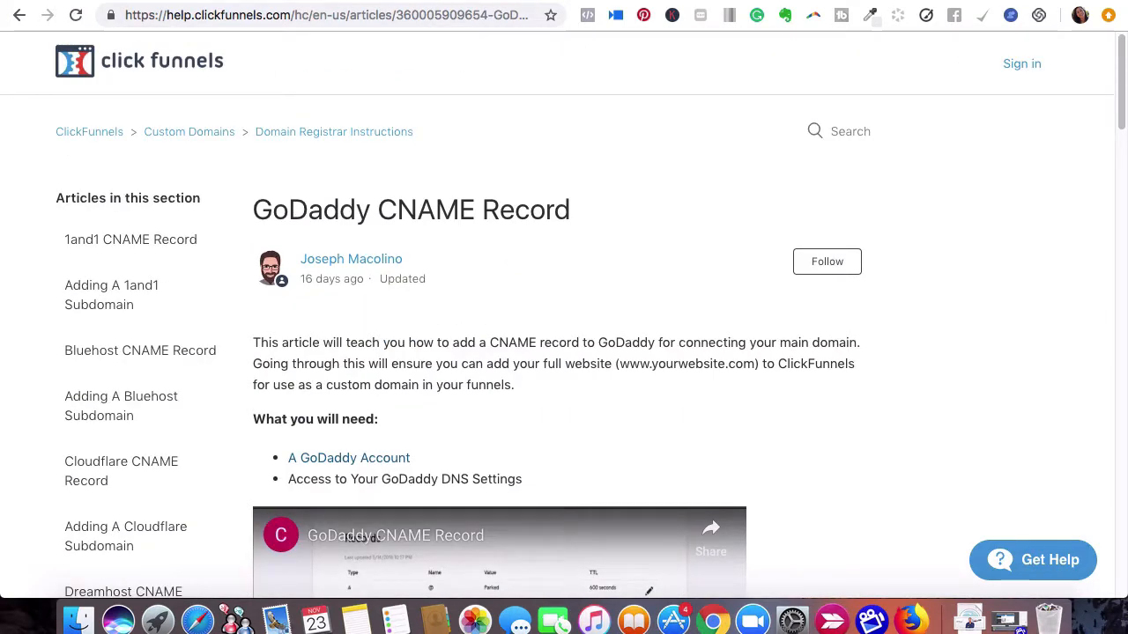
# Switch from the help article back to the account settings and return to the My Domains list
pyautogui.click(223, 1)
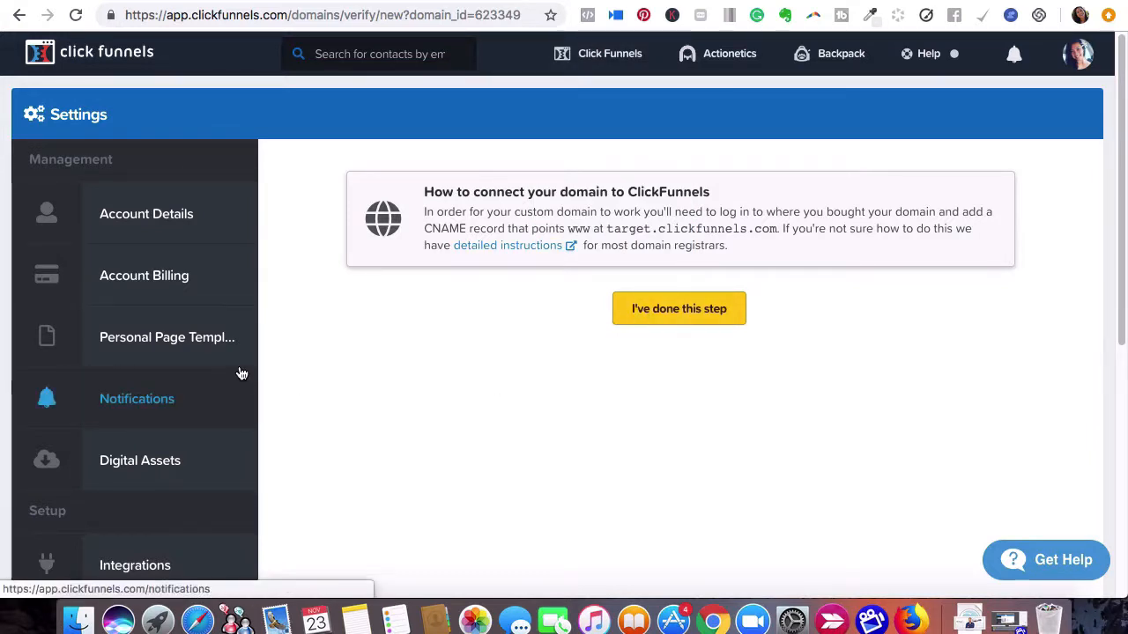
pyautogui.click(16, 14)
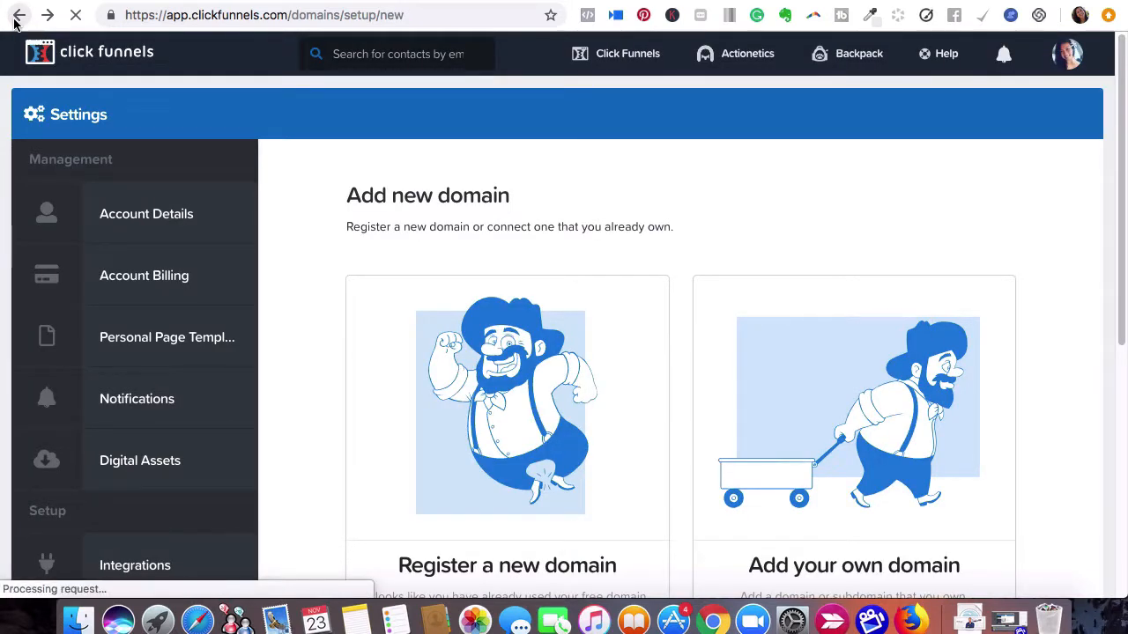
pyautogui.click(14, 22)
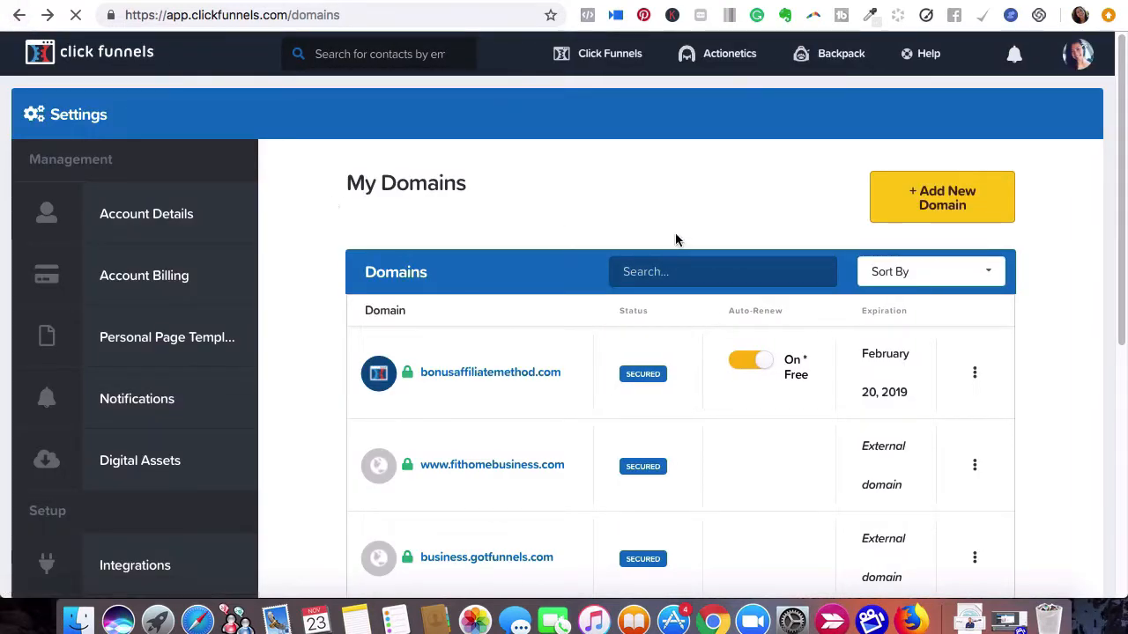
pyautogui.scroll(-4, 1121, 194)
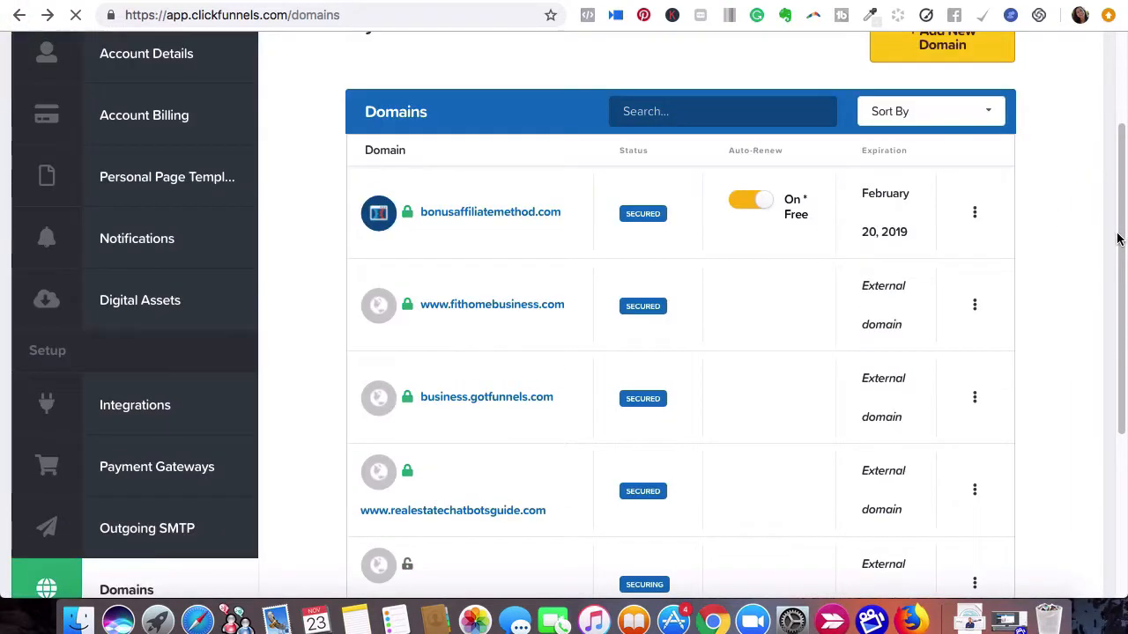
pyautogui.scroll(-6, 1107, 284)
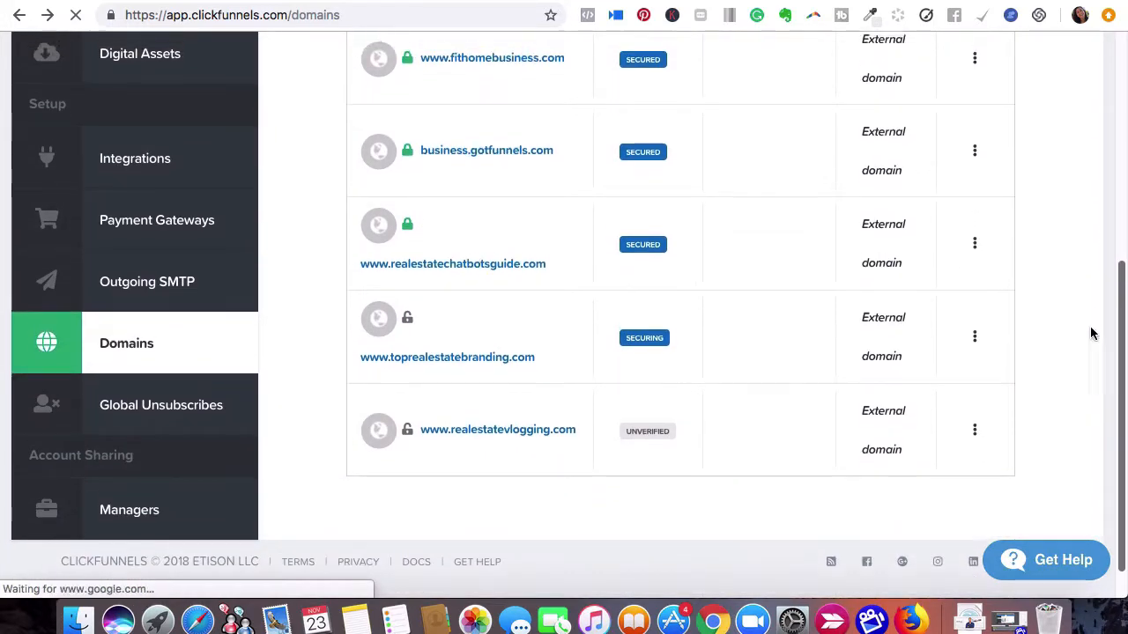
pyautogui.scroll(6, 1092, 264)
pyautogui.scroll(-6, 1084, 303)
pyautogui.scroll(-1, 1066, 381)
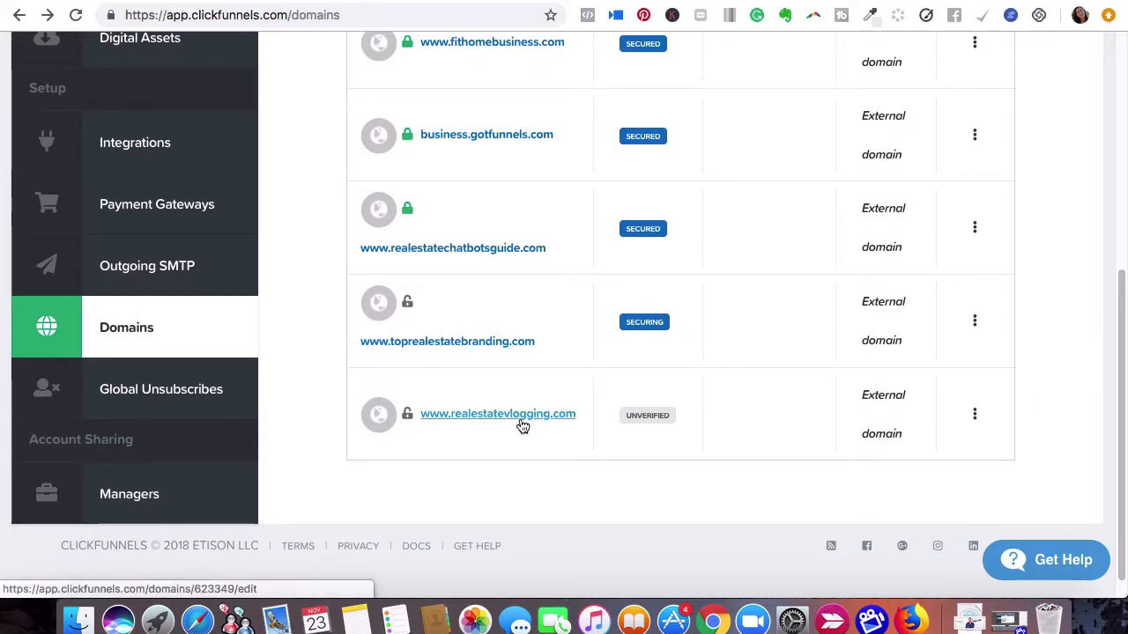
pyautogui.moveTo(646, 414)
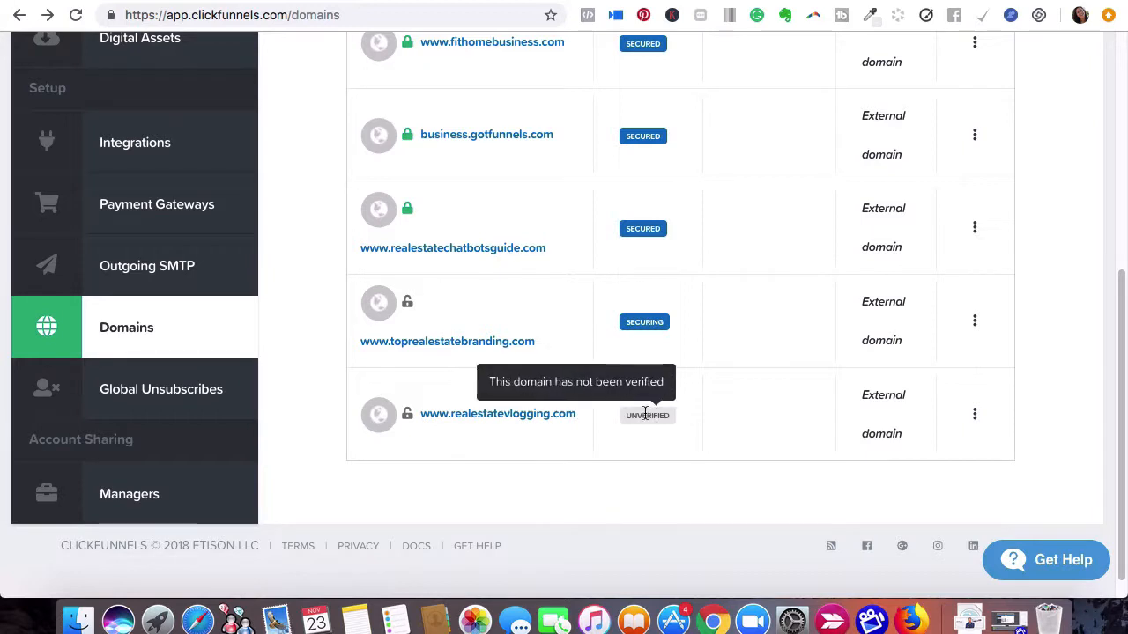
pyautogui.click(456, 416)
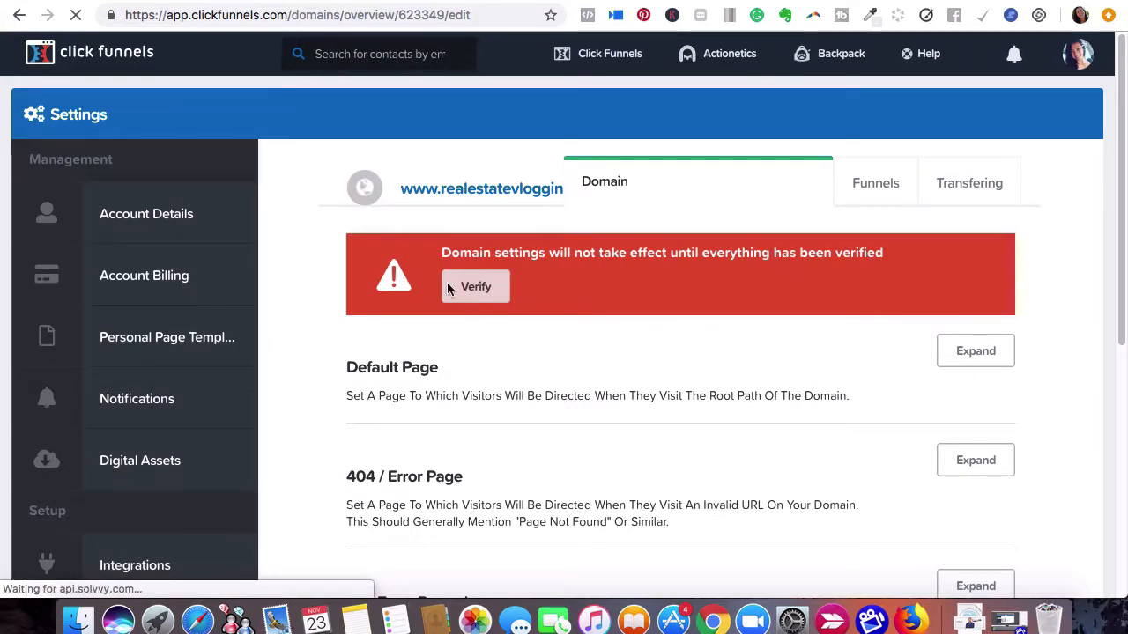
pyautogui.click(17, 16)
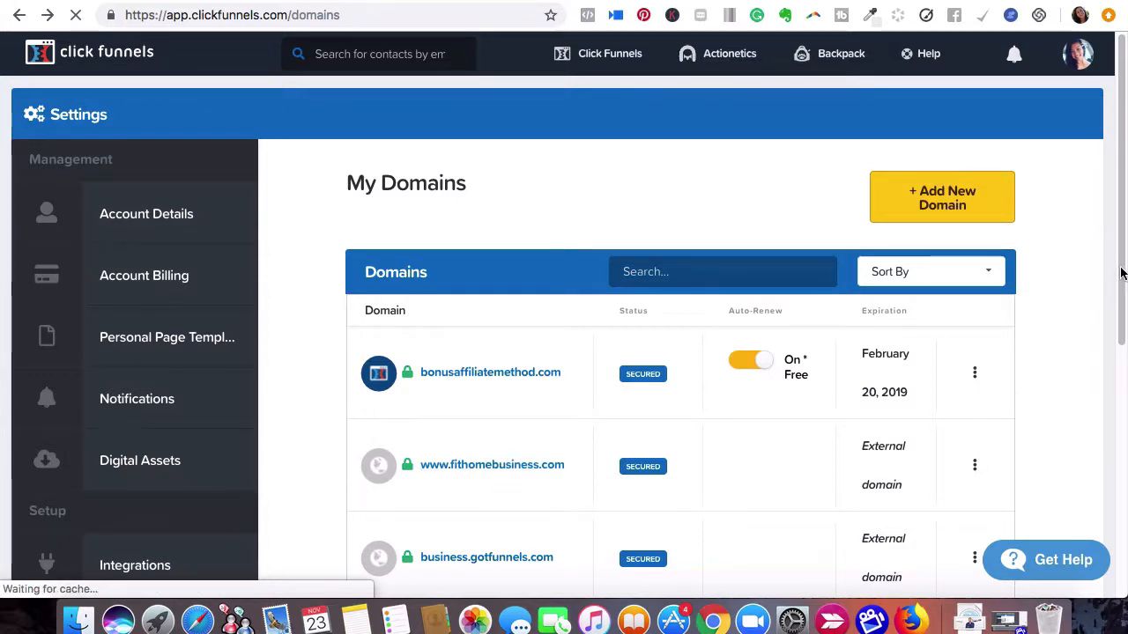
pyautogui.scroll(-5, 1087, 397)
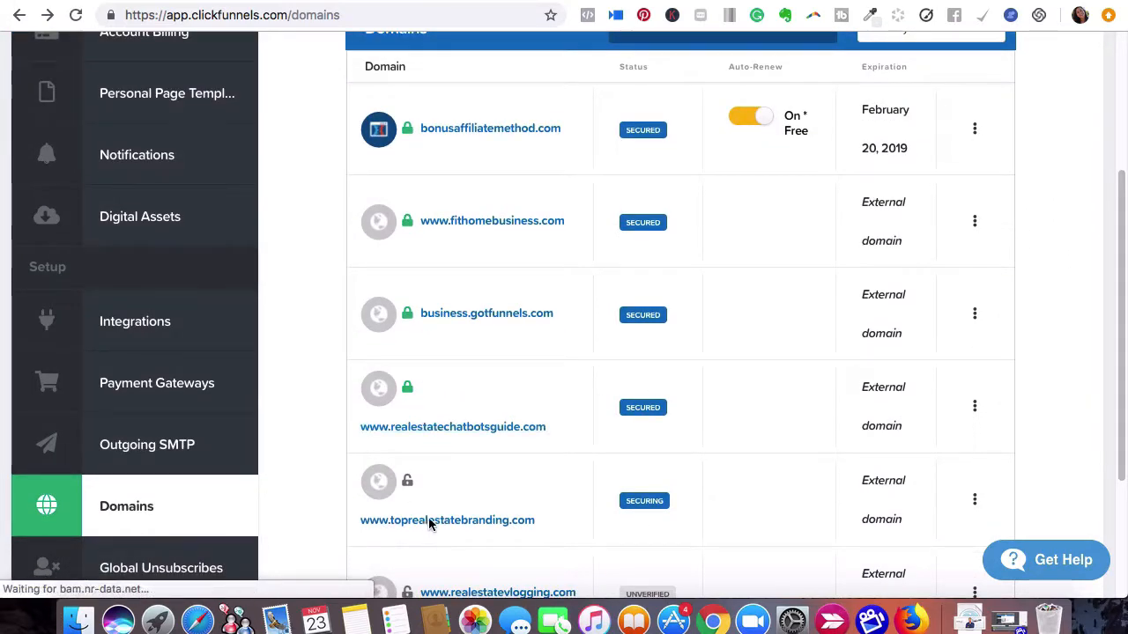
pyautogui.click(461, 427)
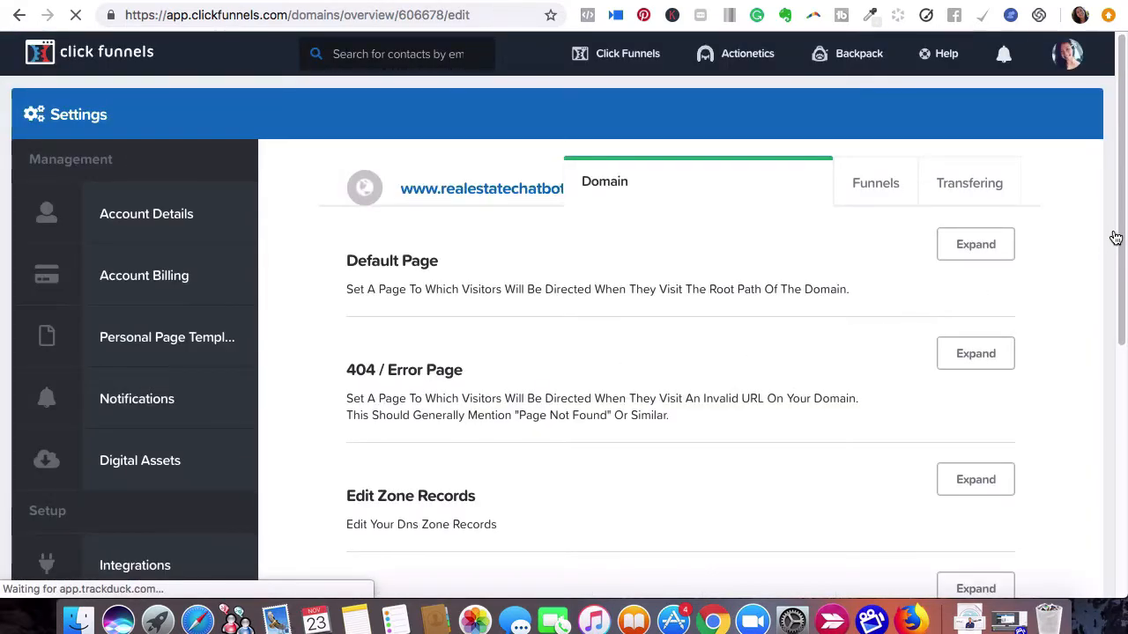
pyautogui.moveTo(1116, 239); pyautogui.dragTo(1121, 375)
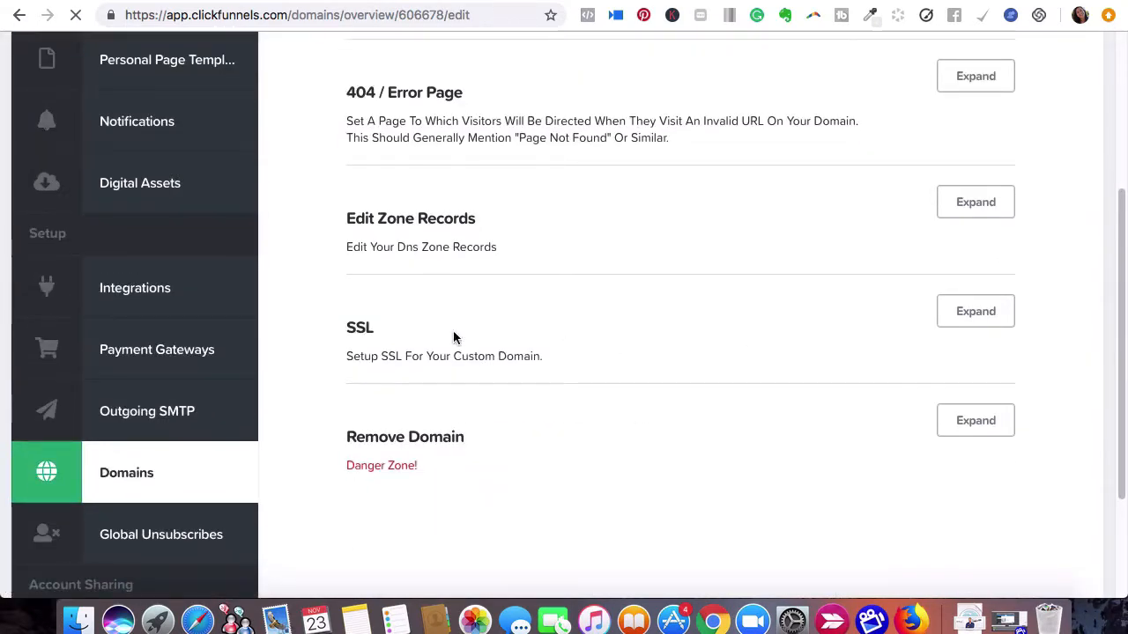
pyautogui.click(981, 322)
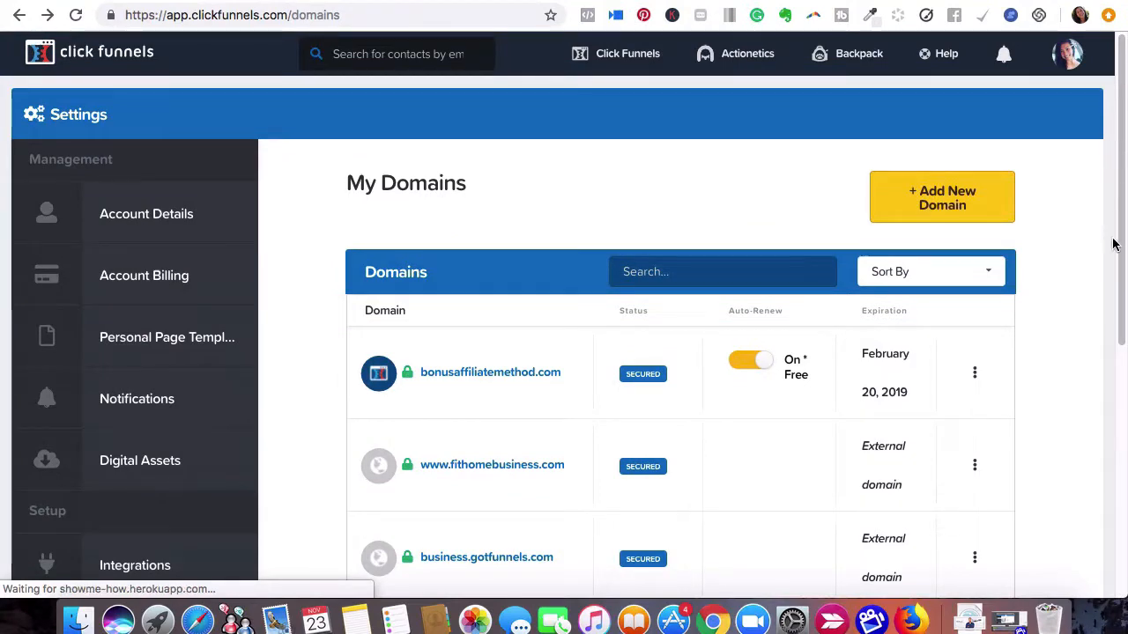
pyautogui.scroll(-5, 1115, 244)
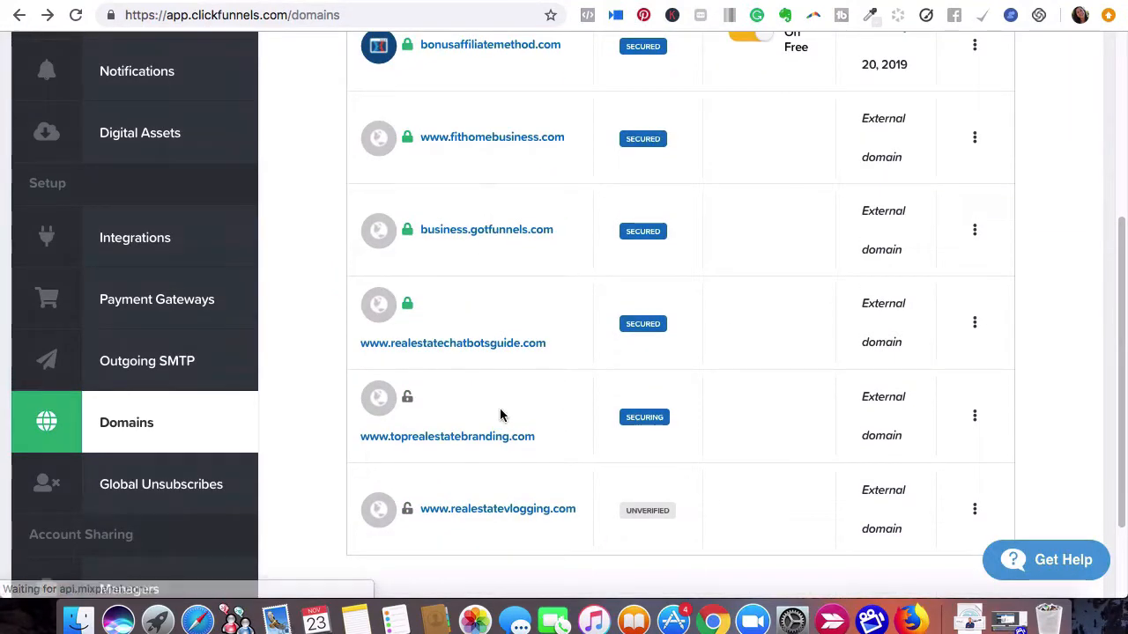
pyautogui.moveTo(406, 397)
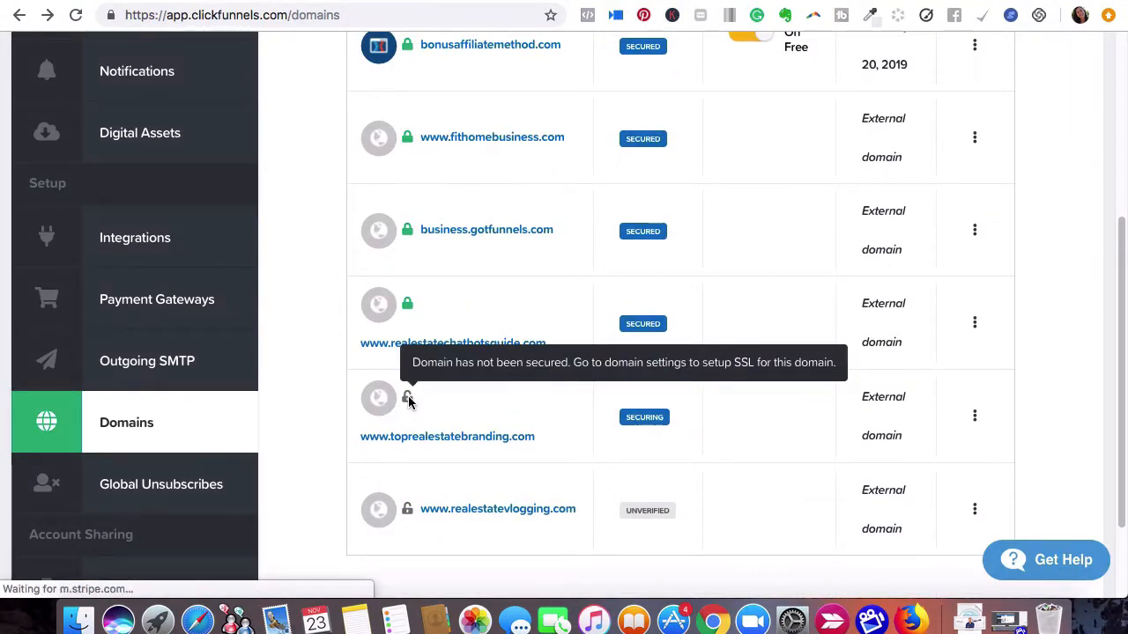
pyautogui.moveTo(649, 424)
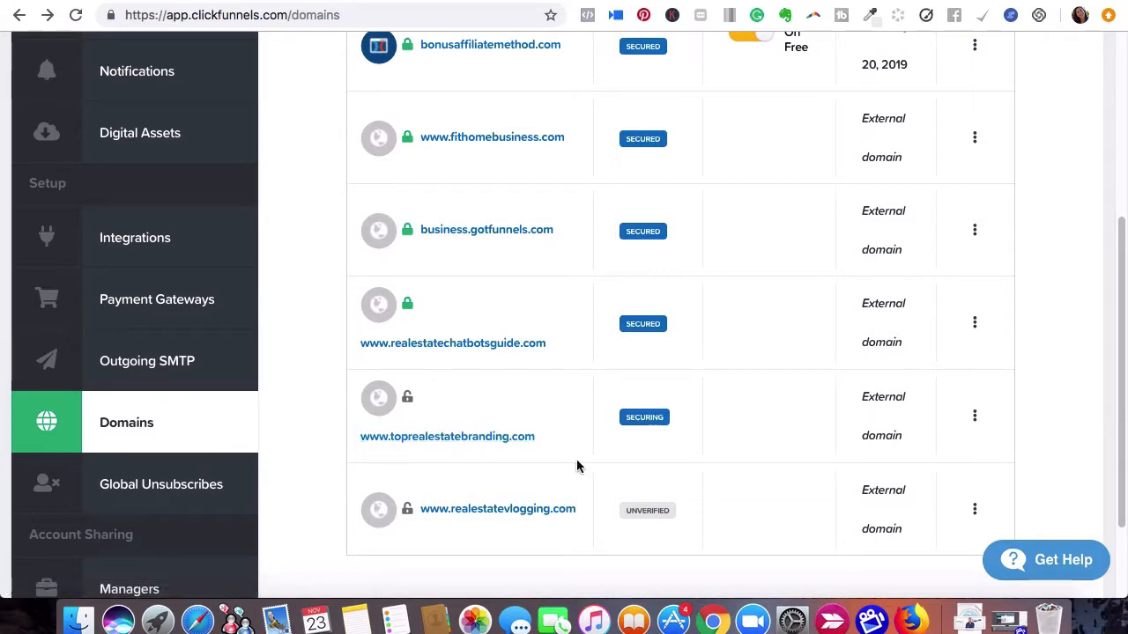
pyautogui.click(976, 416)
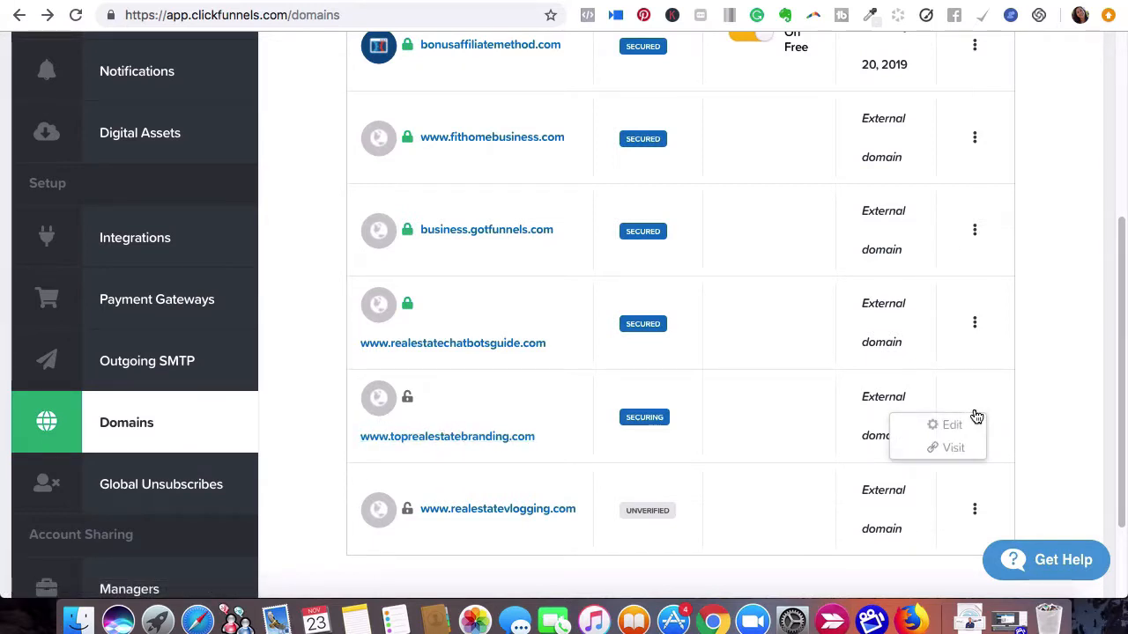
pyautogui.click(416, 440)
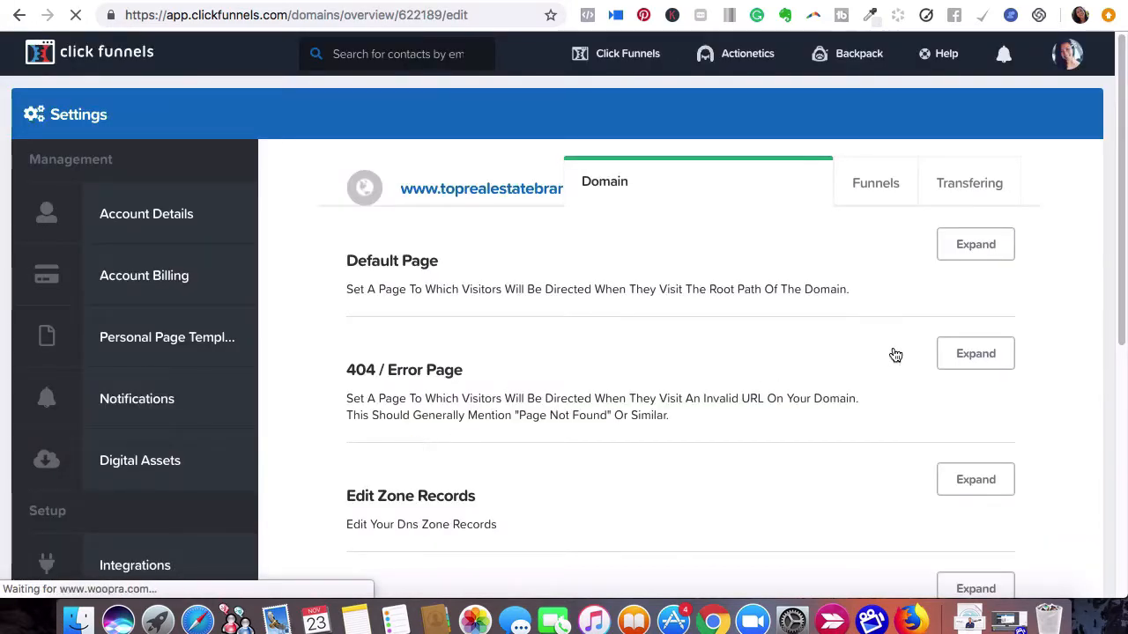
pyautogui.moveTo(1122, 234); pyautogui.dragTo(1107, 335)
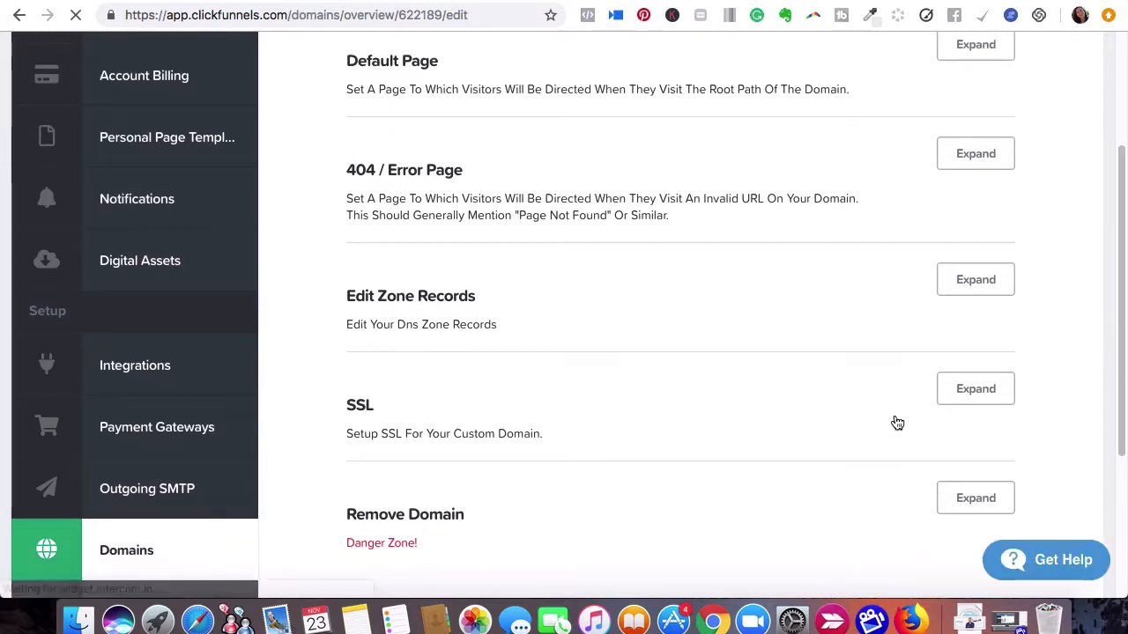
pyautogui.click(975, 389)
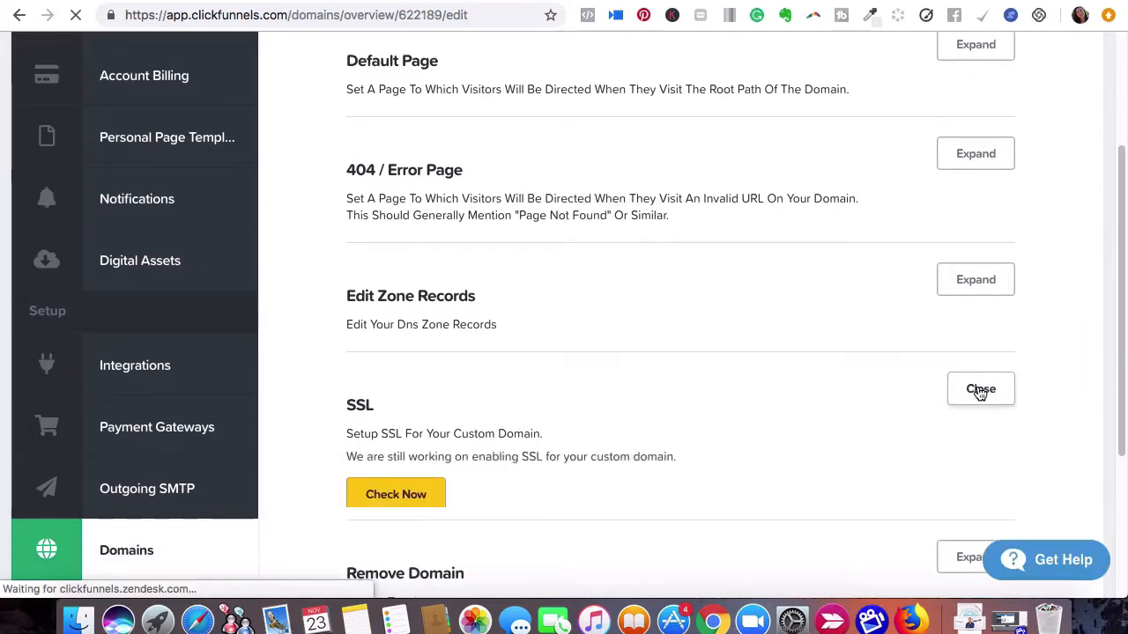
pyautogui.click(363, 508)
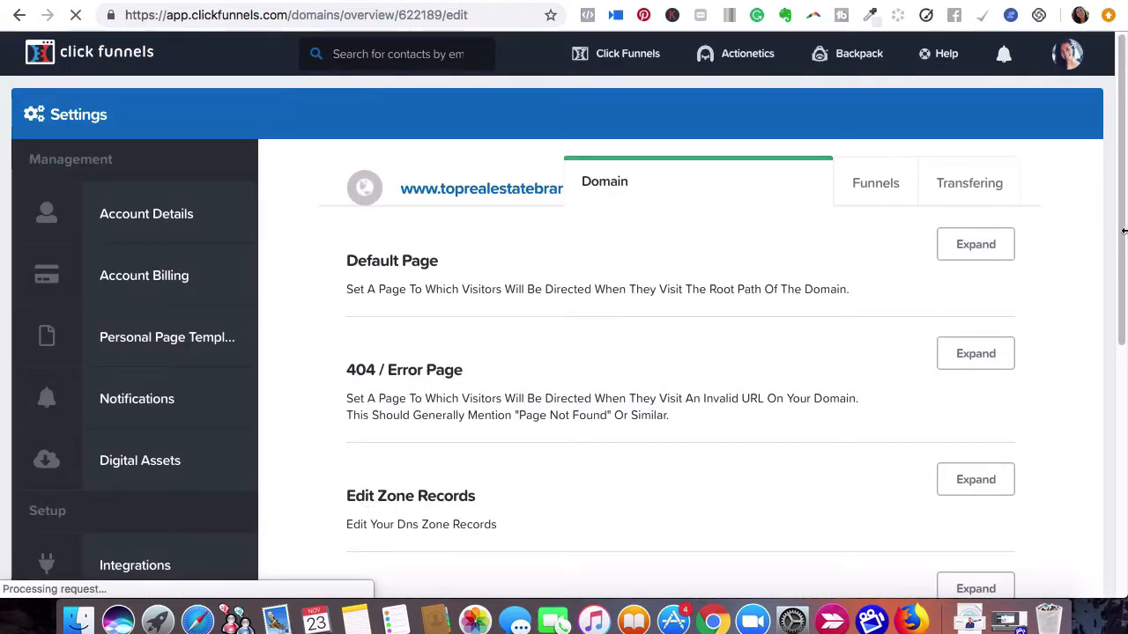
pyautogui.moveTo(1122, 216); pyautogui.dragTo(1112, 336)
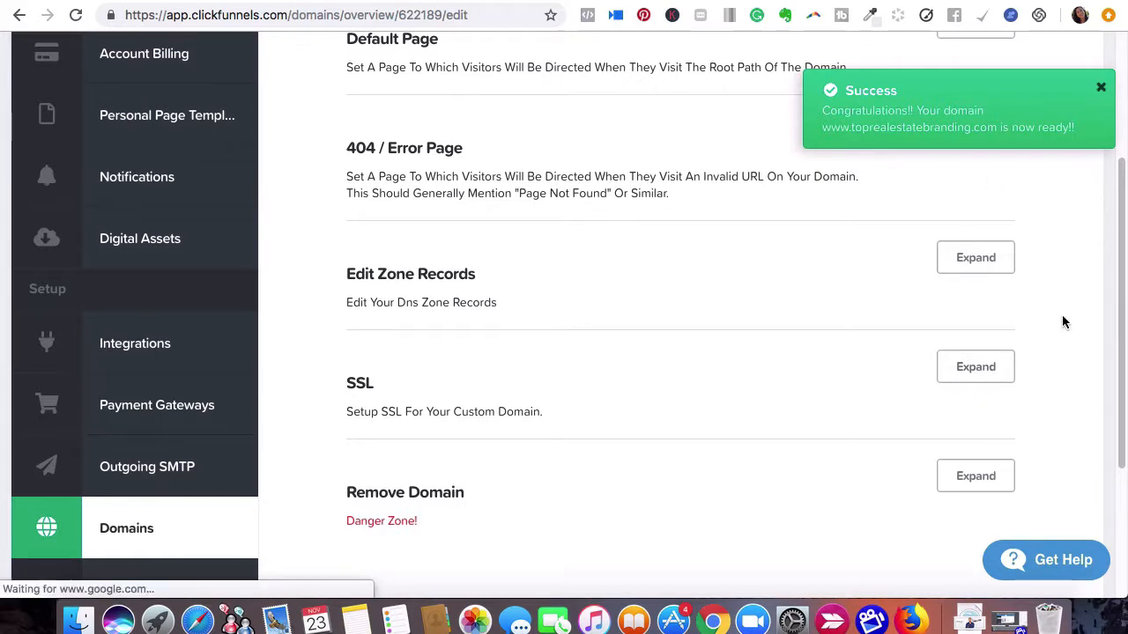
pyautogui.scroll(5, 1108, 299)
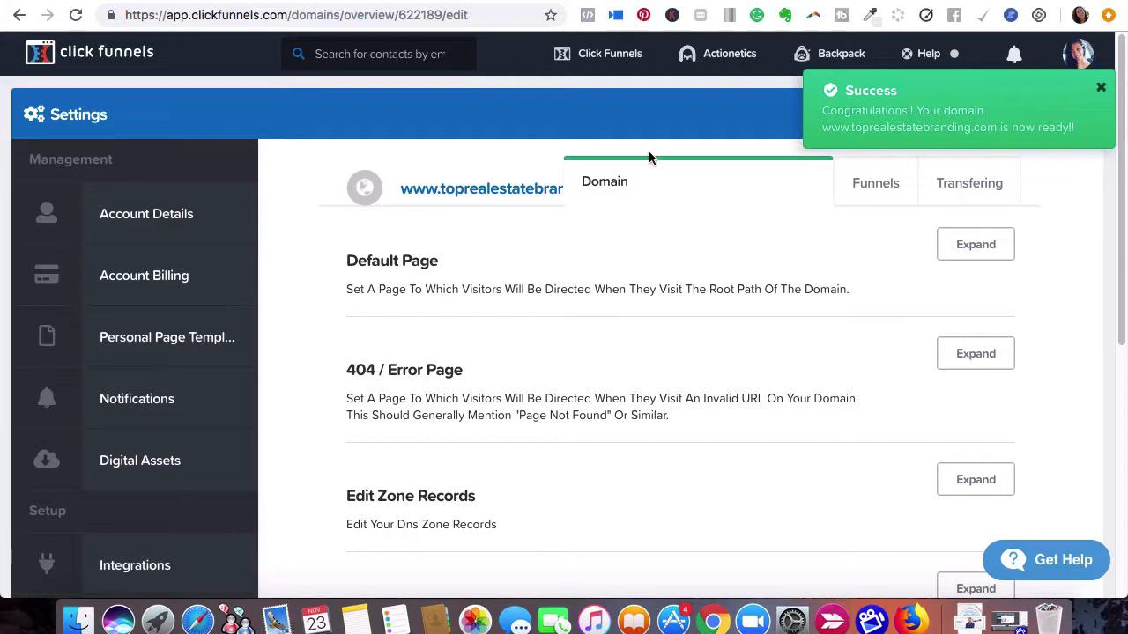
# Open the funnel-level settings of "Seller Leads PDF - 1 Shared Funnel (SAVE)" from the list of funnels
pyautogui.moveTo(589, 53)
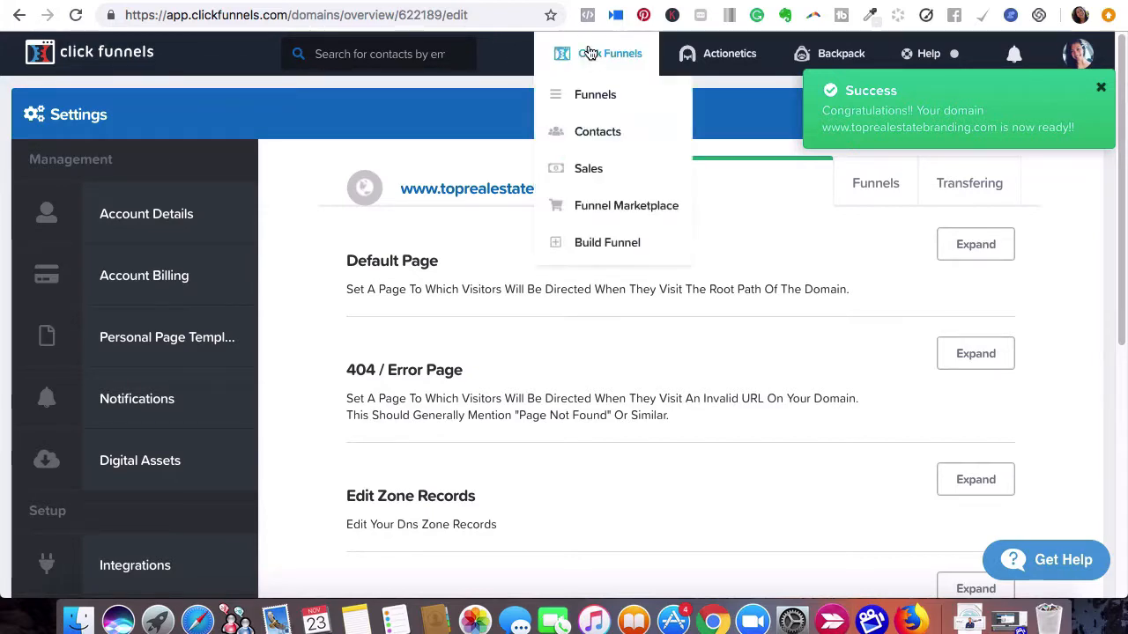
pyautogui.click(595, 98)
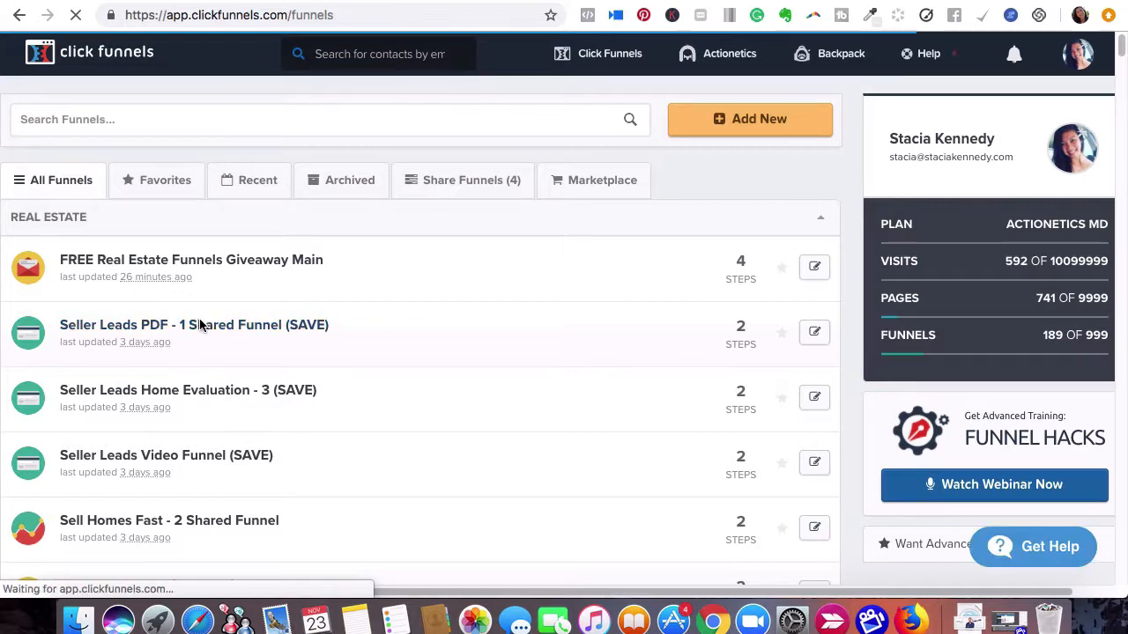
pyautogui.click(199, 325)
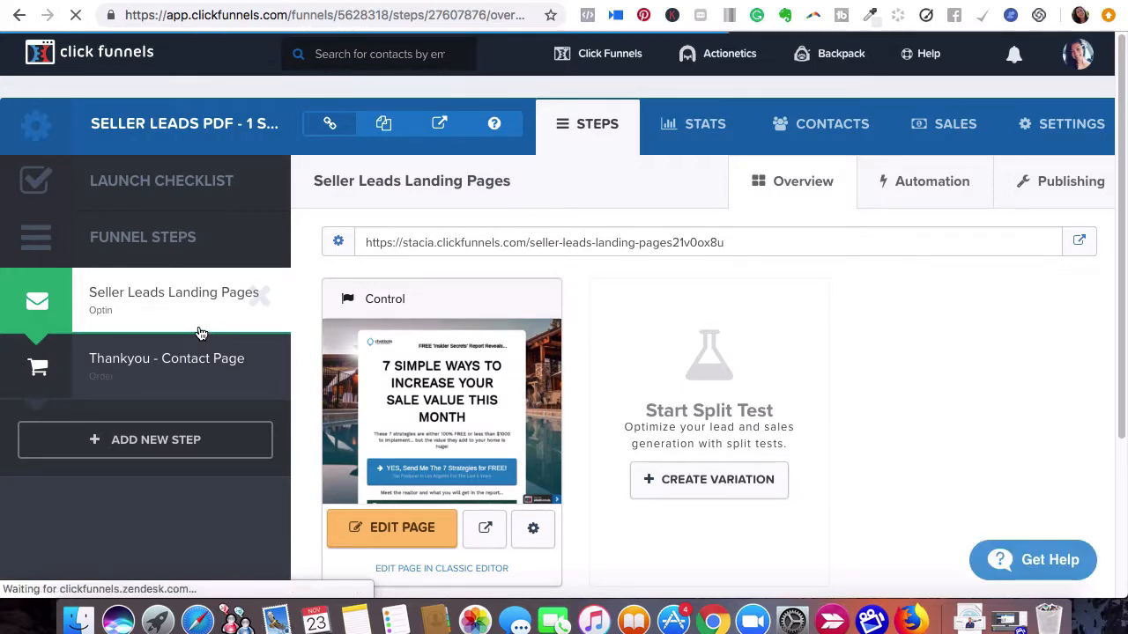
pyautogui.click(1064, 127)
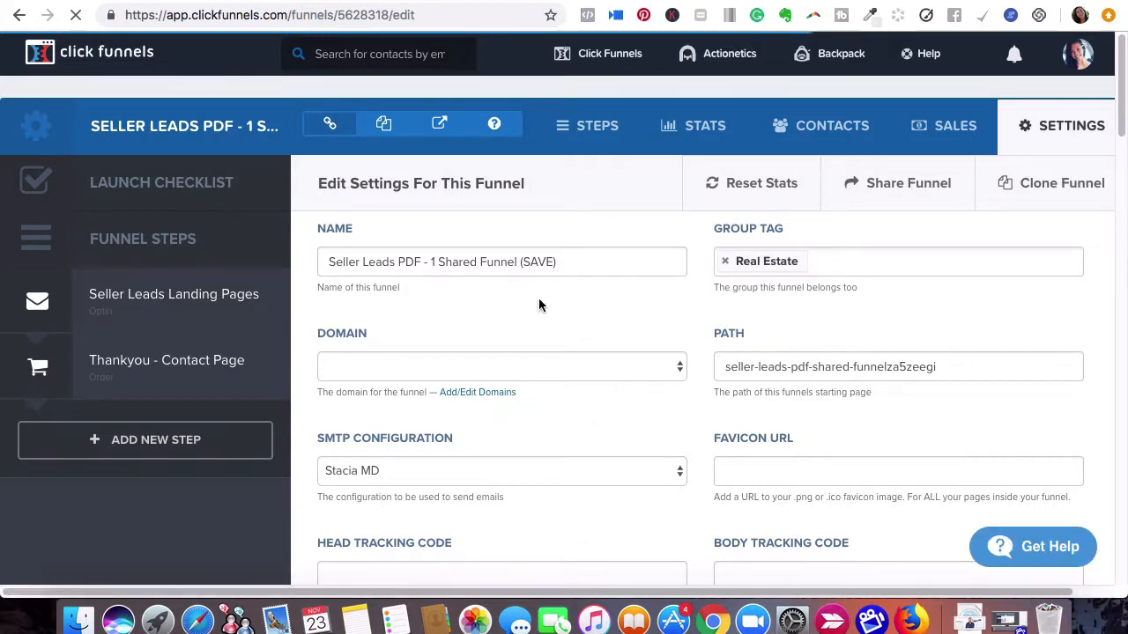
pyautogui.click(404, 367)
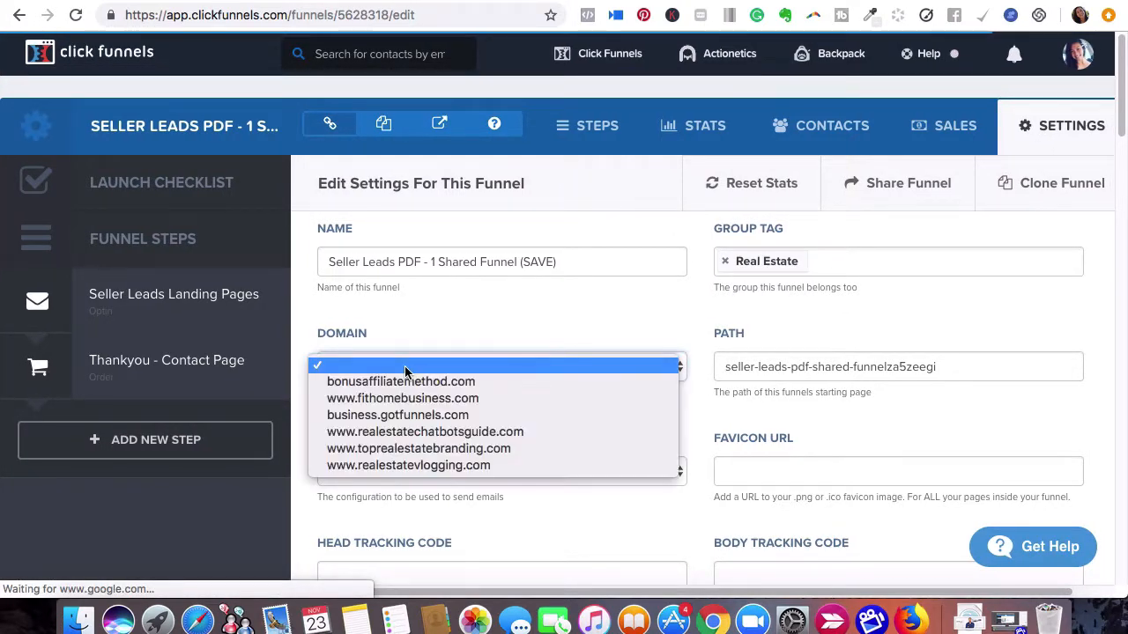
pyautogui.click(396, 448)
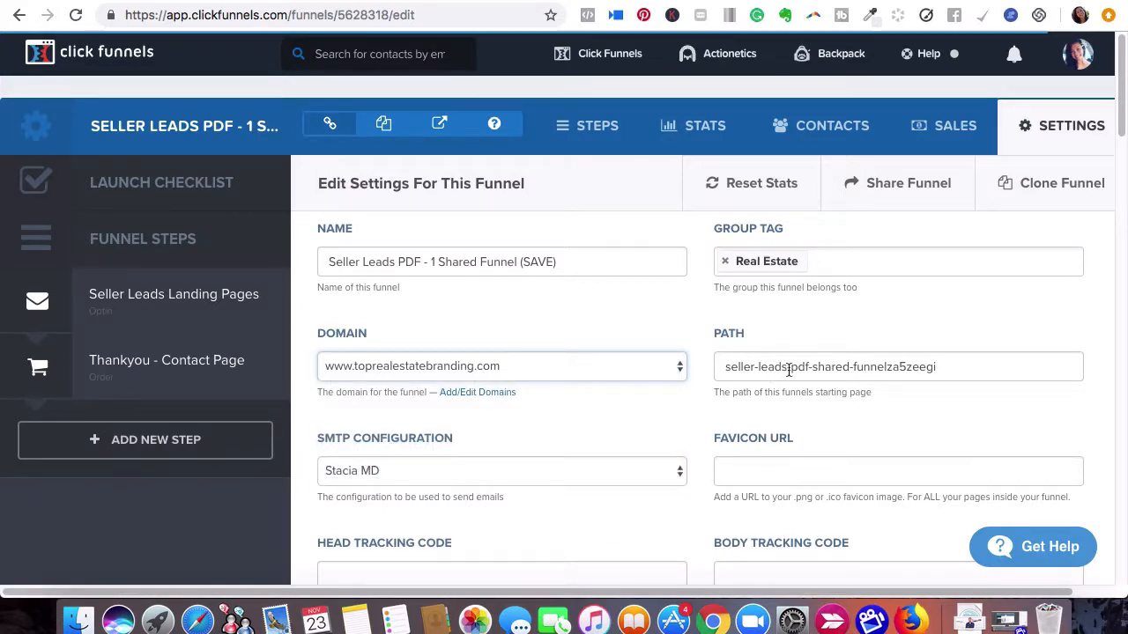
pyautogui.moveTo(1121, 136); pyautogui.dragTo(1096, 500)
pyautogui.scroll(-5, 1095, 500)
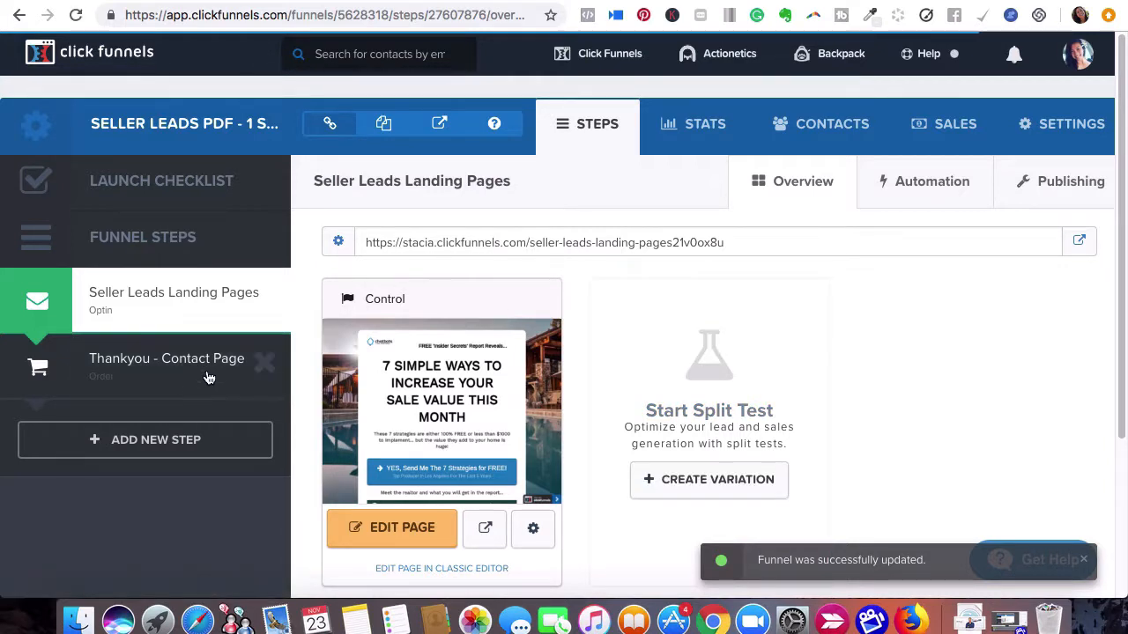
# Open the publishing settings of the Seller Leads Landing Pages step and change its funnel step name to "7 ways"
pyautogui.click(144, 300)
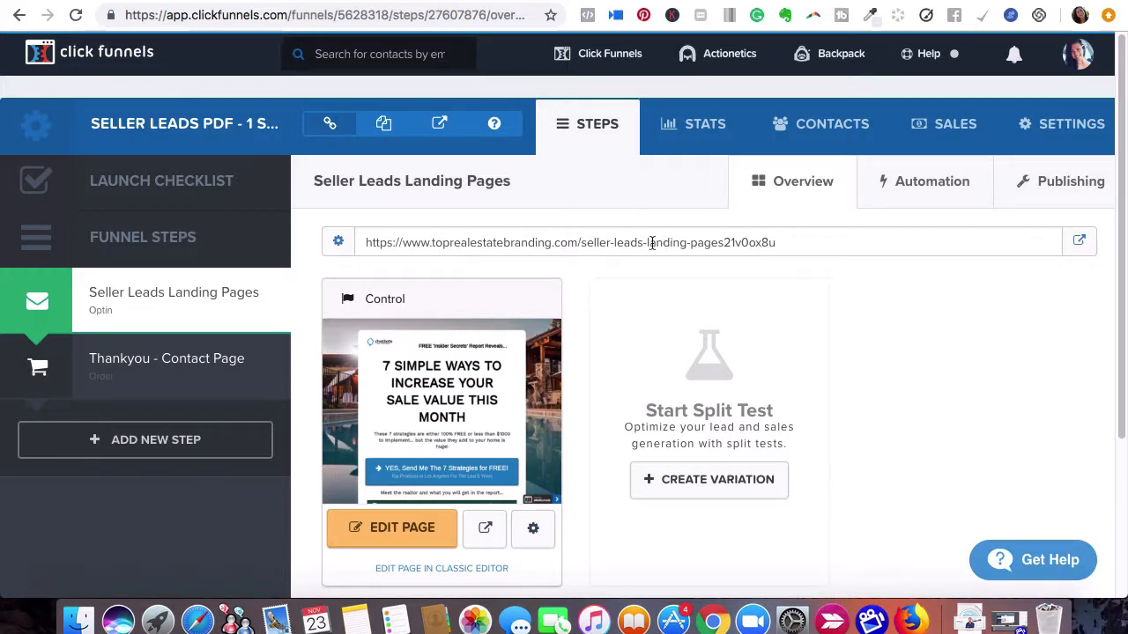
pyautogui.click(339, 243)
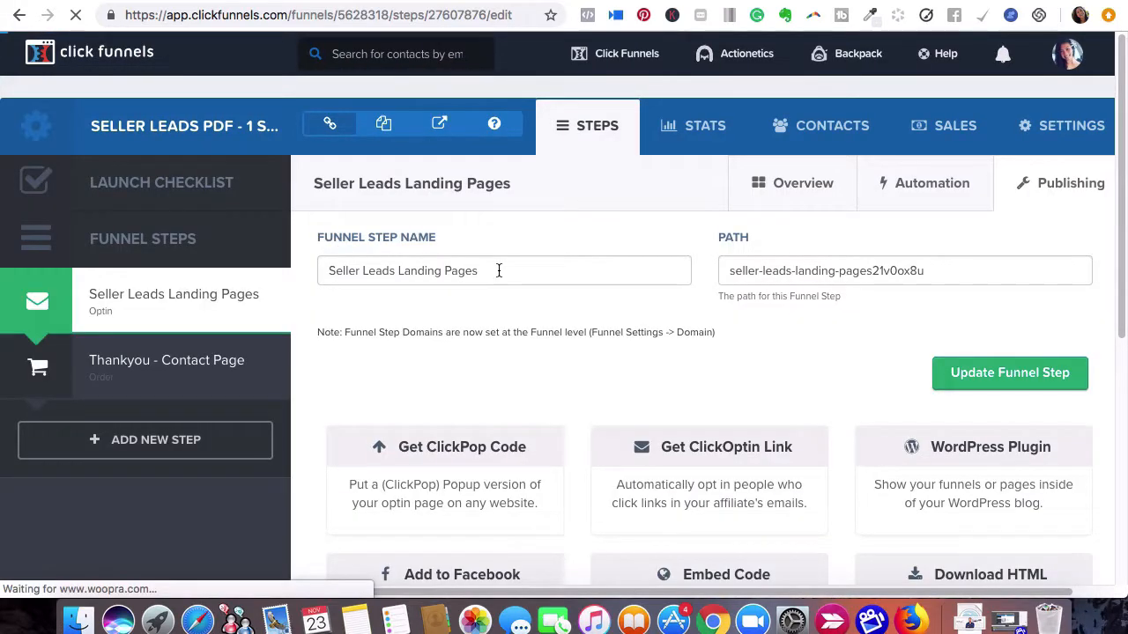
pyautogui.moveTo(496, 270); pyautogui.dragTo(285, 244)
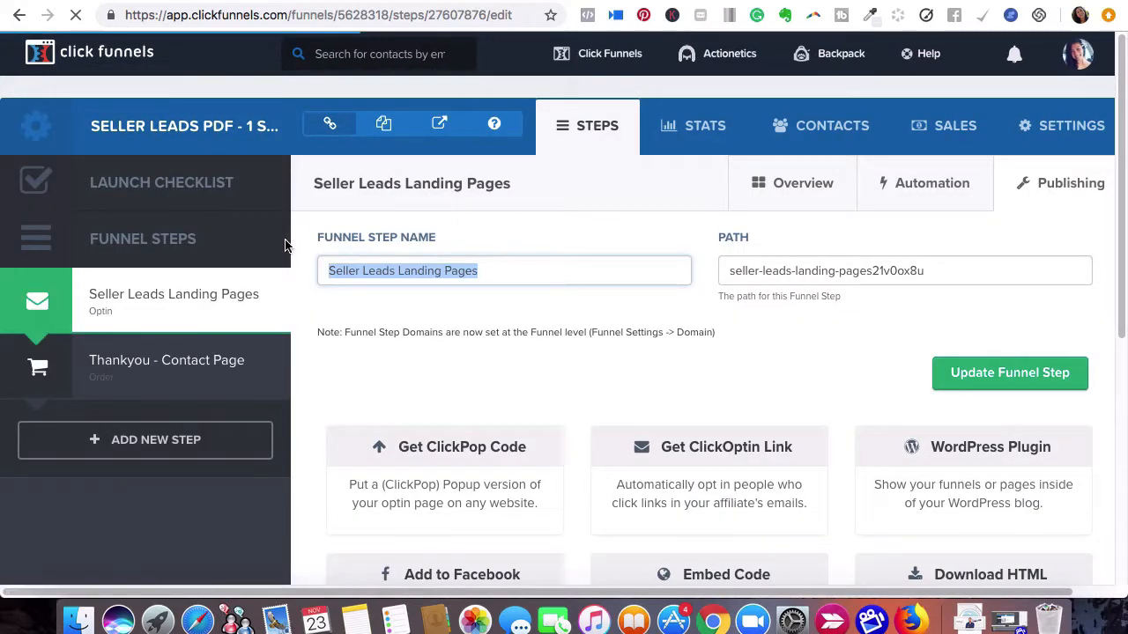
pyautogui.write('7 eay')
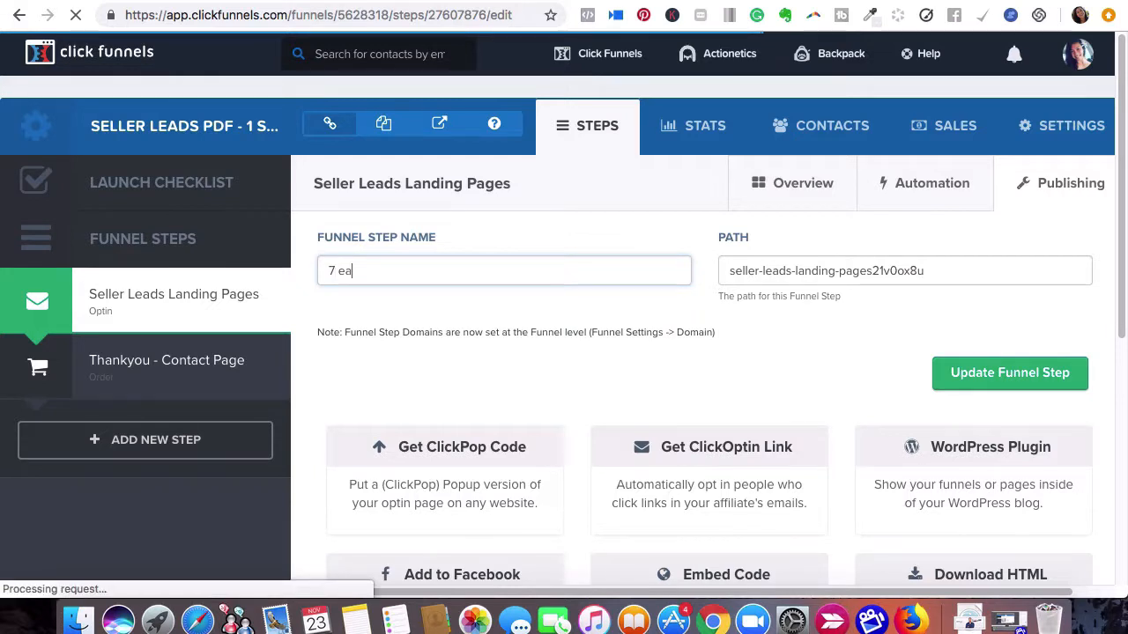
pyautogui.press('BackSpace')
pyautogui.press('BackSpace')
pyautogui.press('BackSpace')
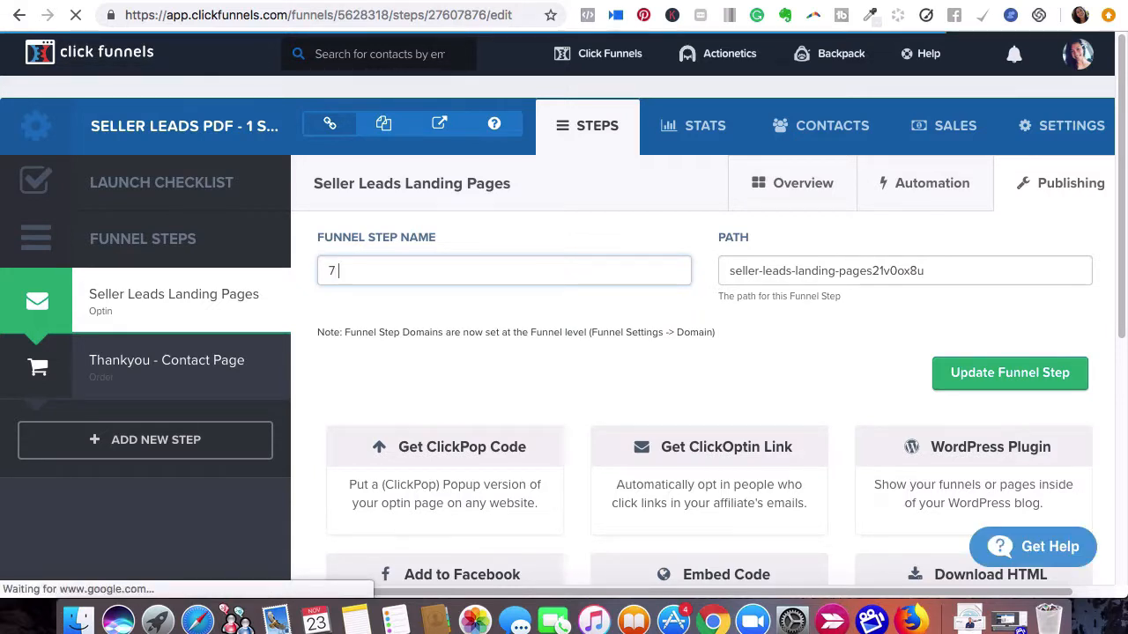
# Replace the funnel step's path with "7ways" and update the funnel step
pyautogui.moveTo(931, 270); pyautogui.dragTo(722, 259)
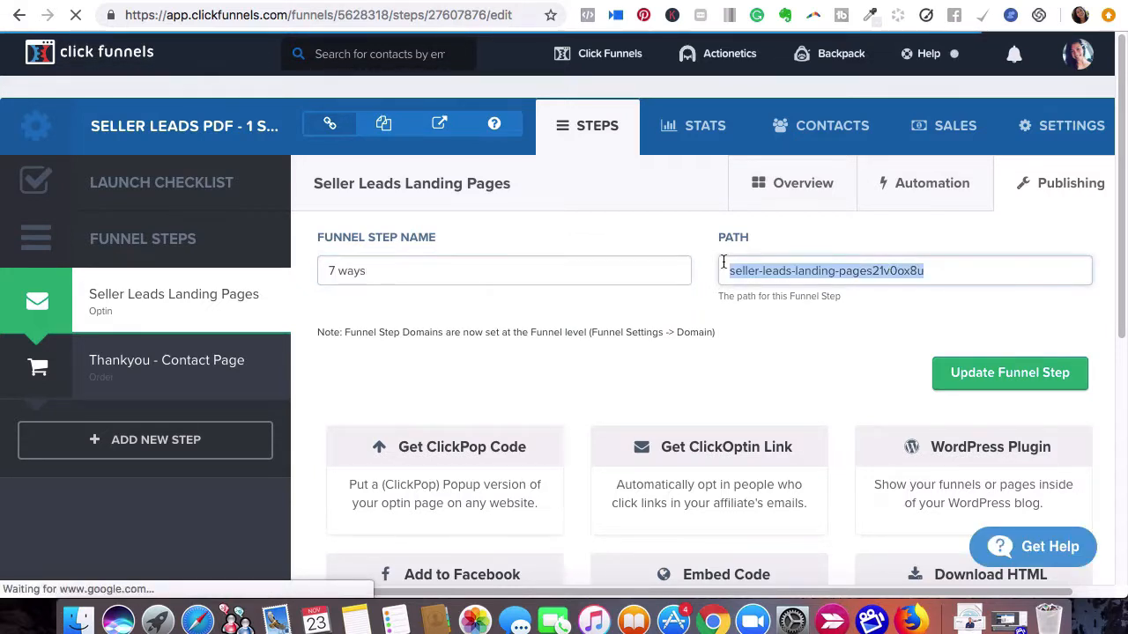
pyautogui.click(518, 273)
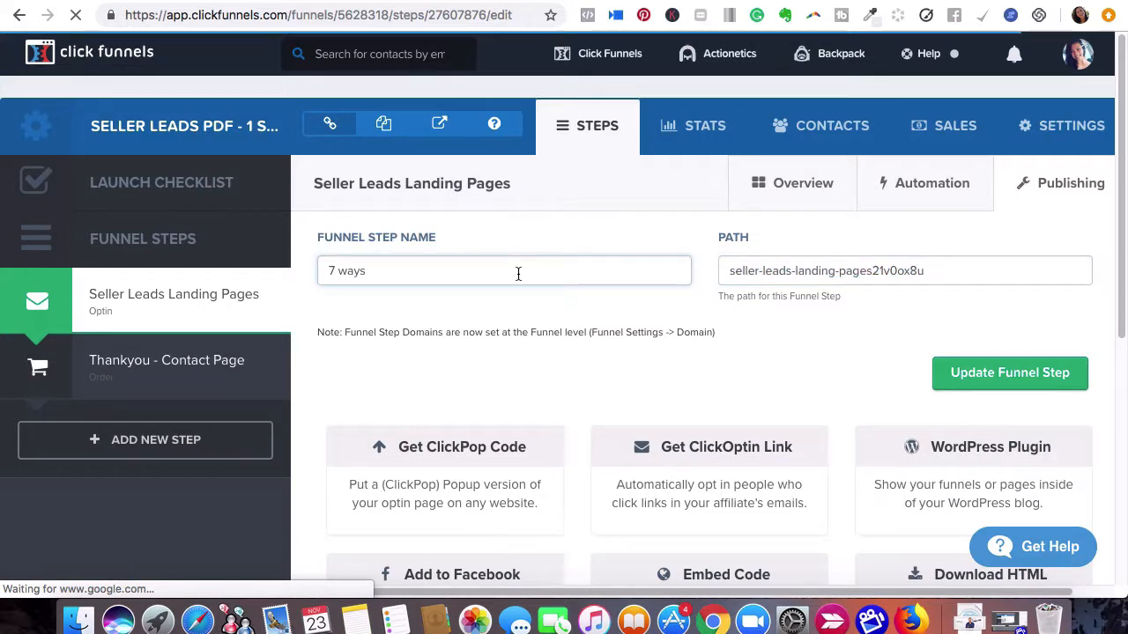
pyautogui.moveTo(925, 270); pyautogui.dragTo(746, 267)
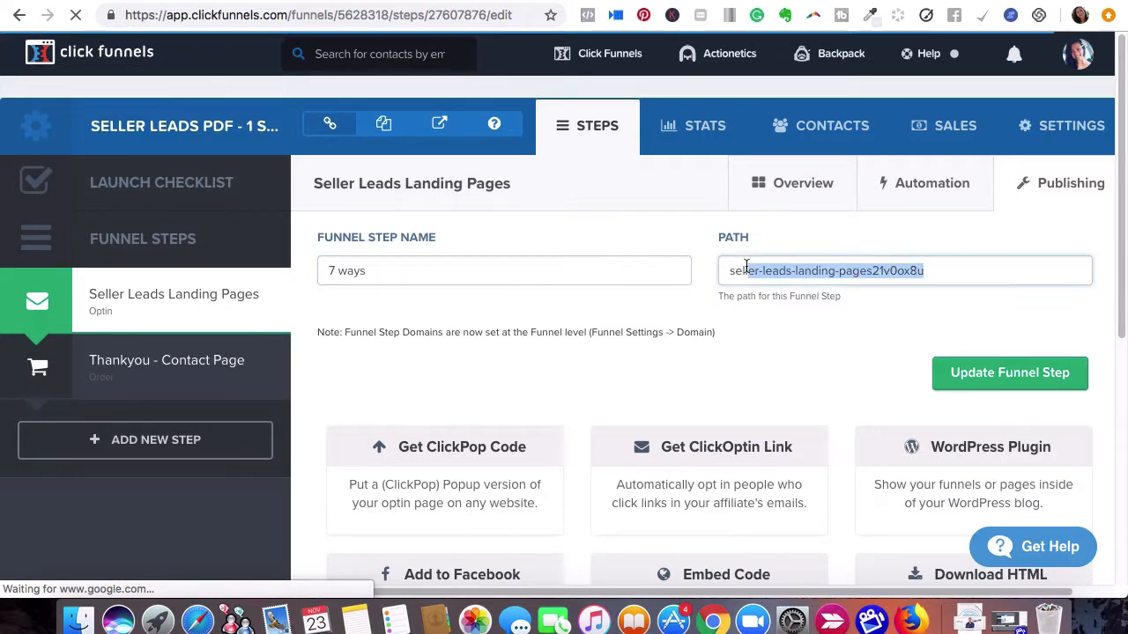
pyautogui.press('BackSpace')
pyautogui.press('BackSpace')
pyautogui.press('BackSpace')
pyautogui.press('BackSpace')
pyautogui.press('BackSpace')
pyautogui.write('7ways')
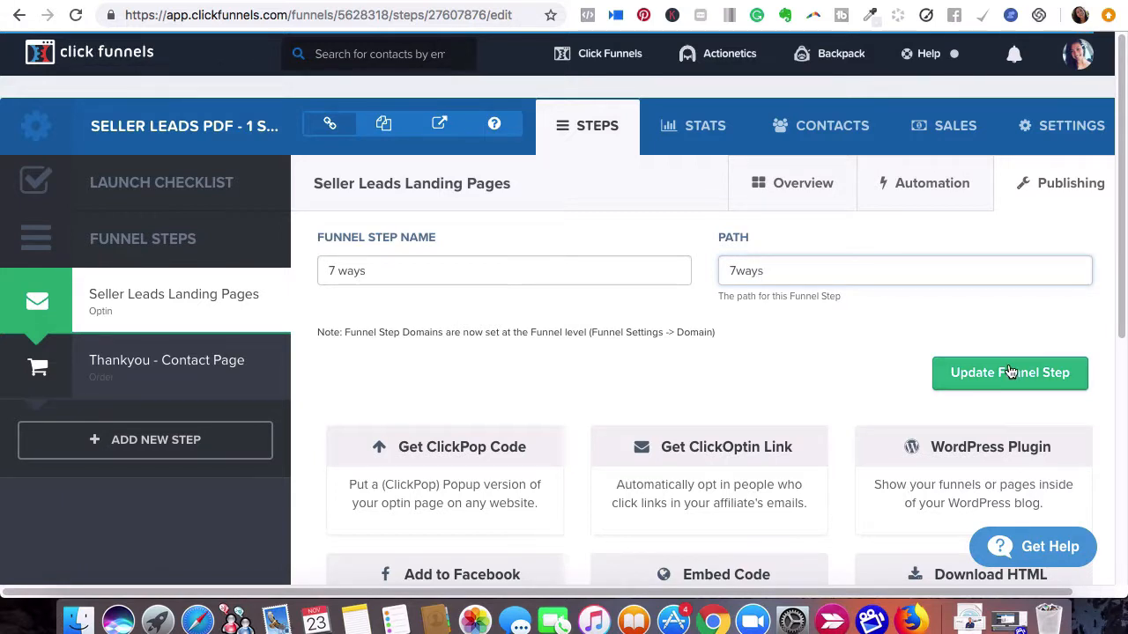
pyautogui.click(1011, 372)
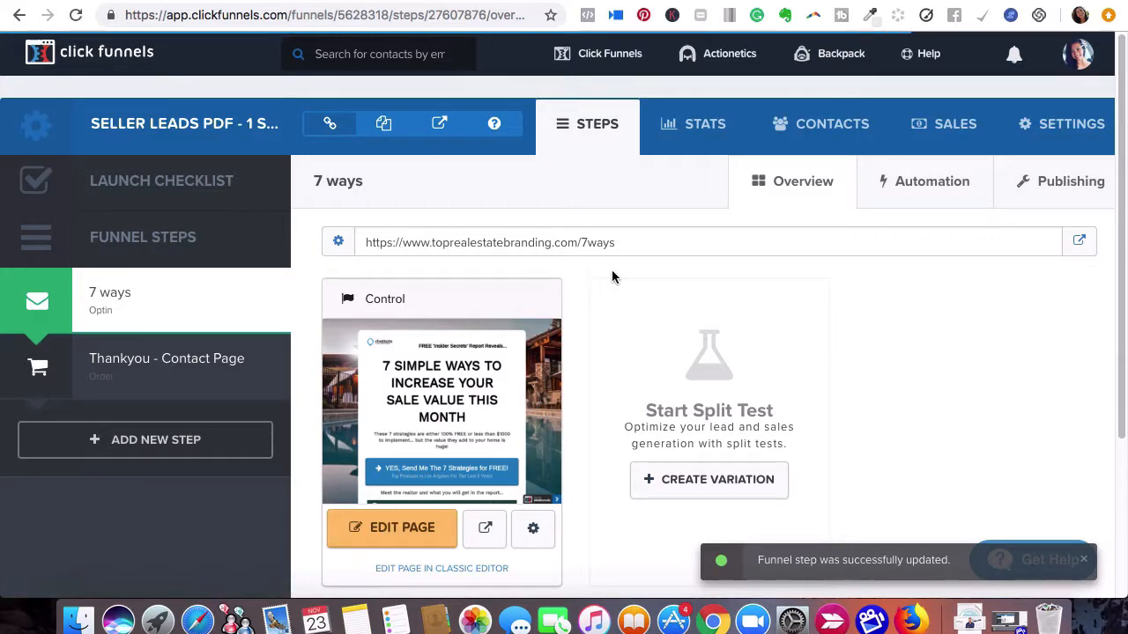
pyautogui.click(531, 532)
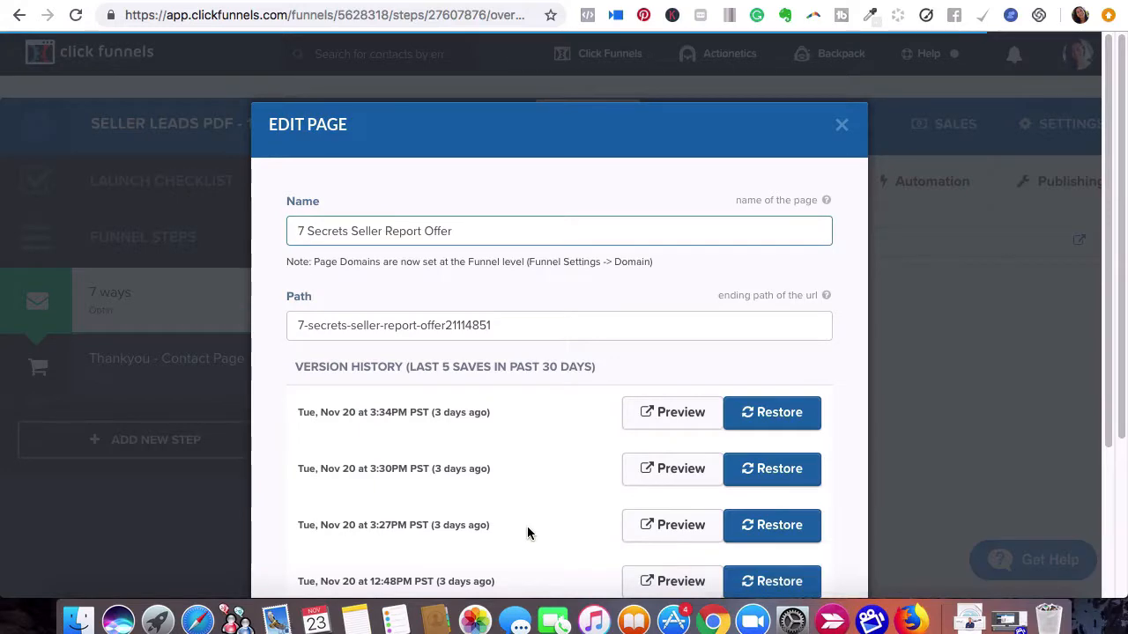
pyautogui.click(841, 124)
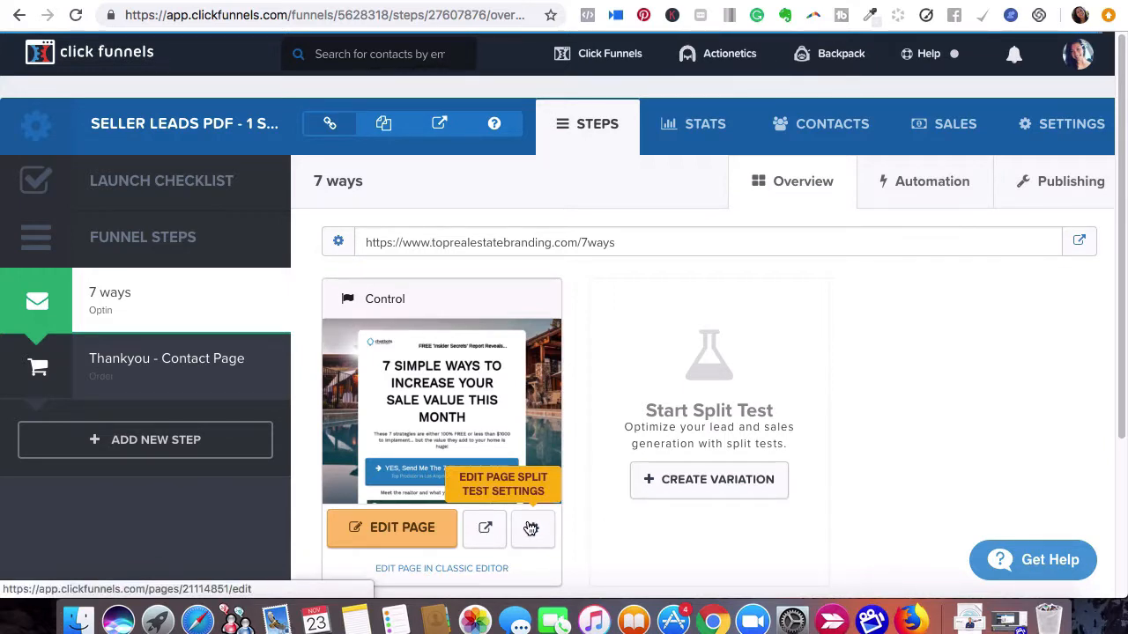
pyautogui.scroll(-3, 700, 280)
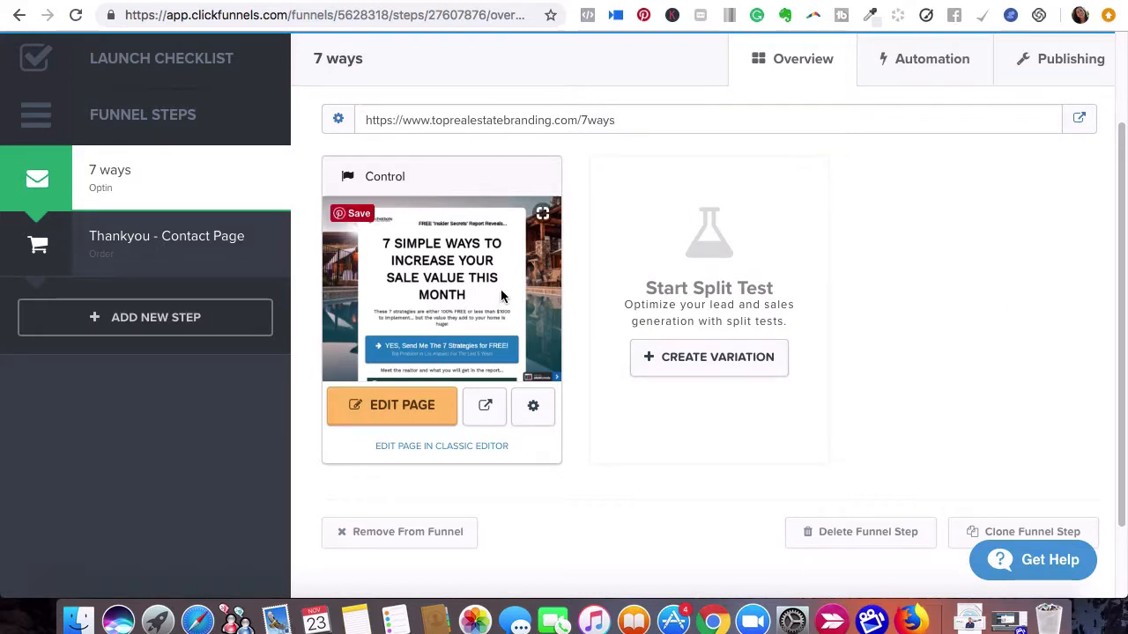
# Open the page settings of the Control page and rename the page to "7 Ways Increase Home"
pyautogui.click(531, 411)
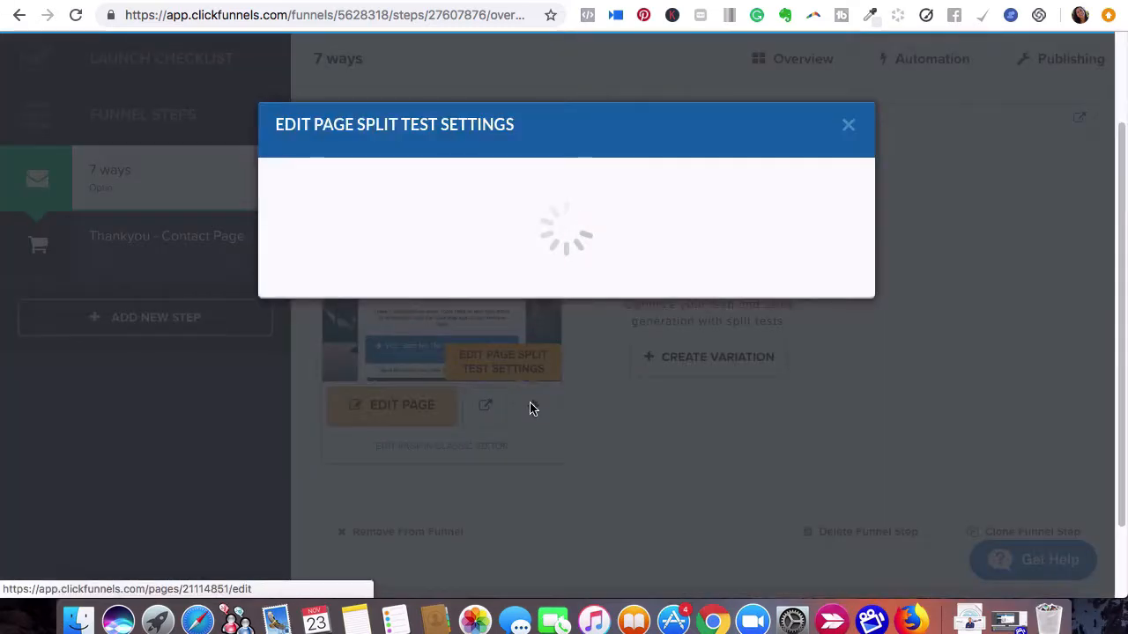
pyautogui.click(470, 233)
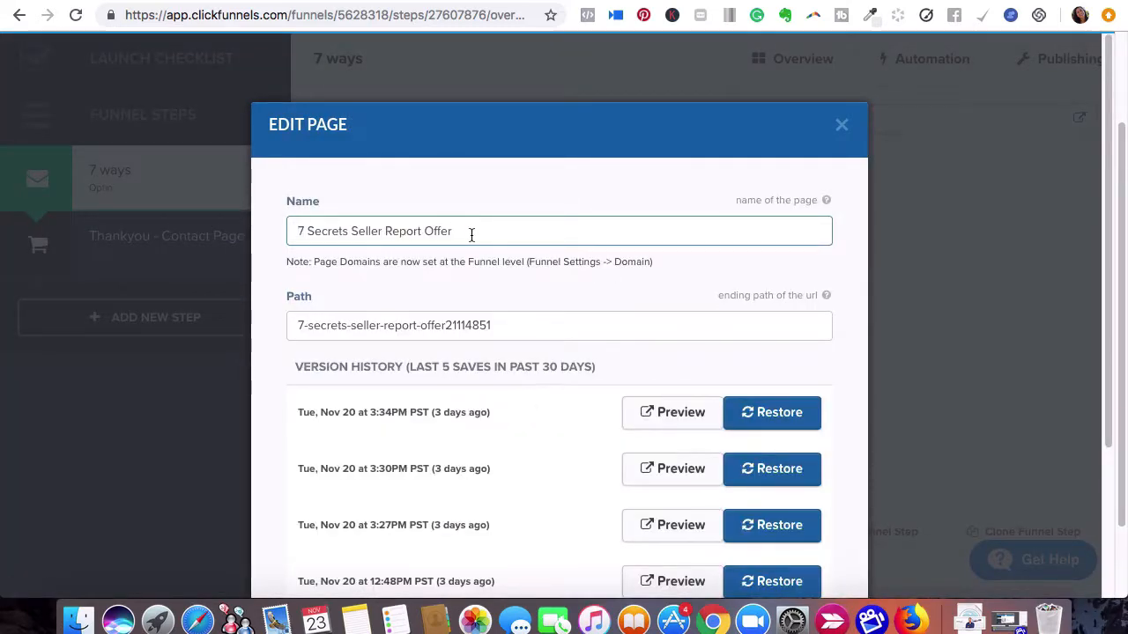
pyautogui.moveTo(470, 234); pyautogui.dragTo(253, 218)
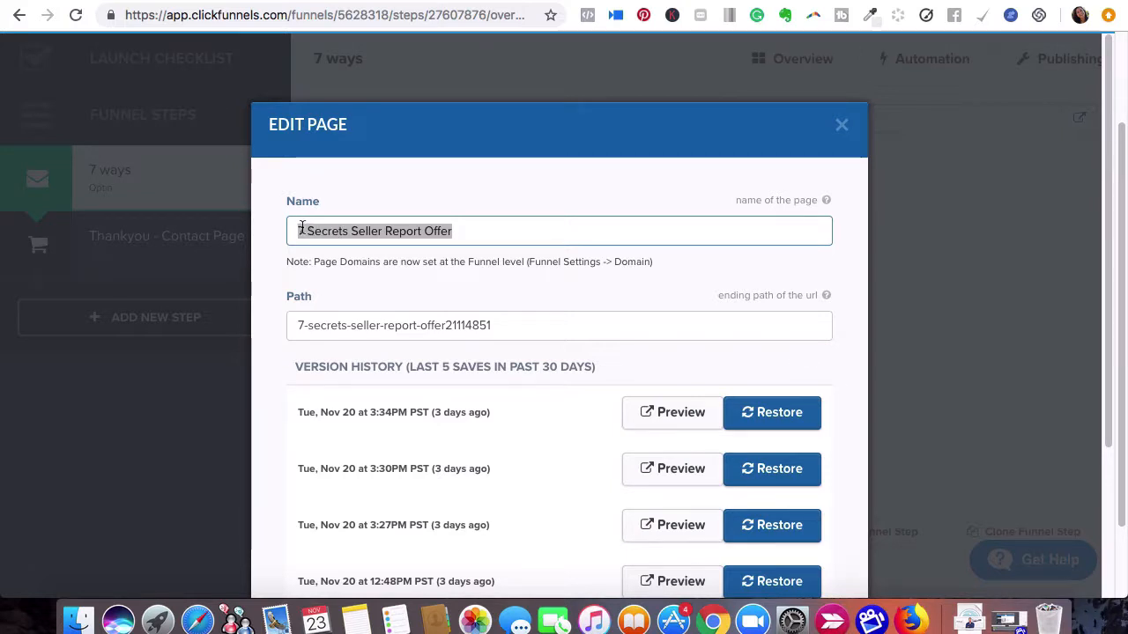
pyautogui.write('7 Ways Inc')
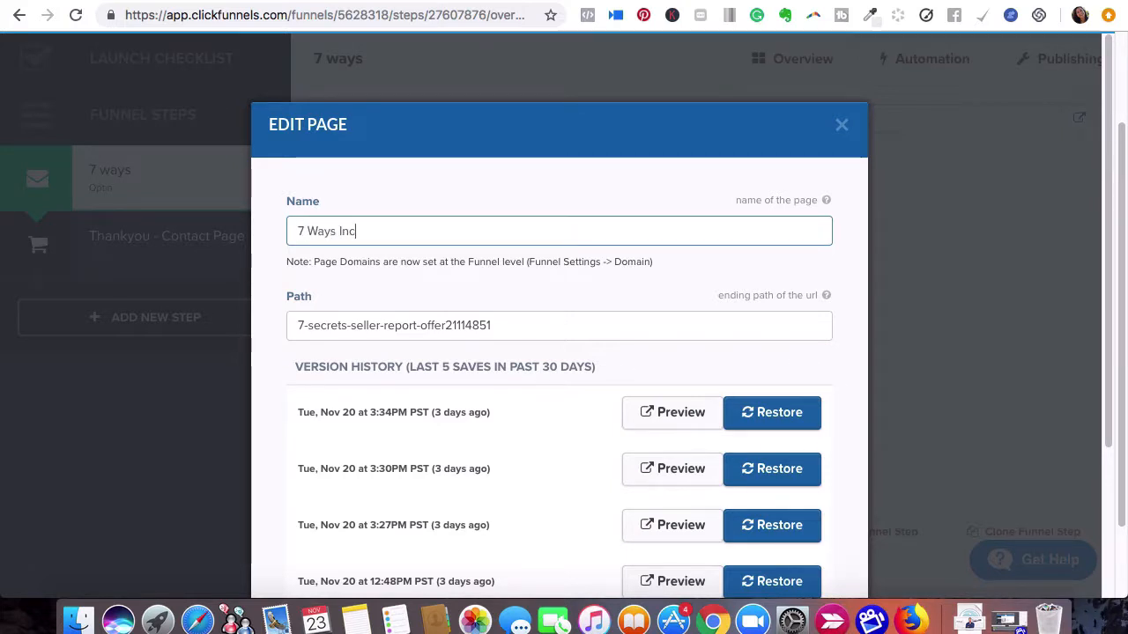
pyautogui.write('rease Home')
pyautogui.press('super+a')
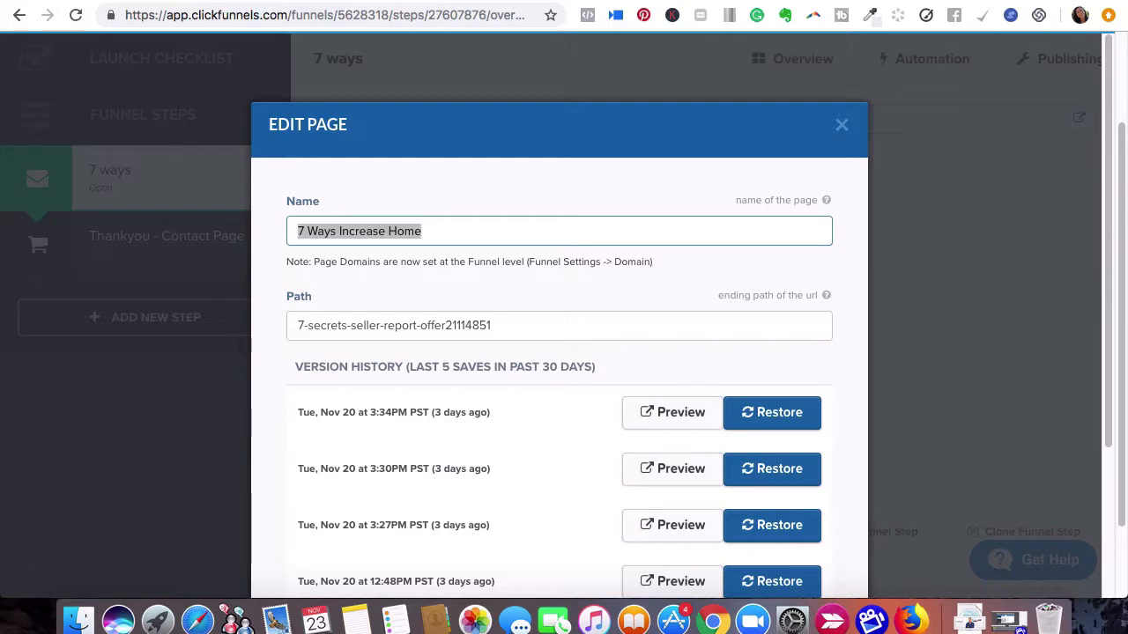
# Clear the Control page's path and update the page
pyautogui.moveTo(511, 330); pyautogui.dragTo(248, 332)
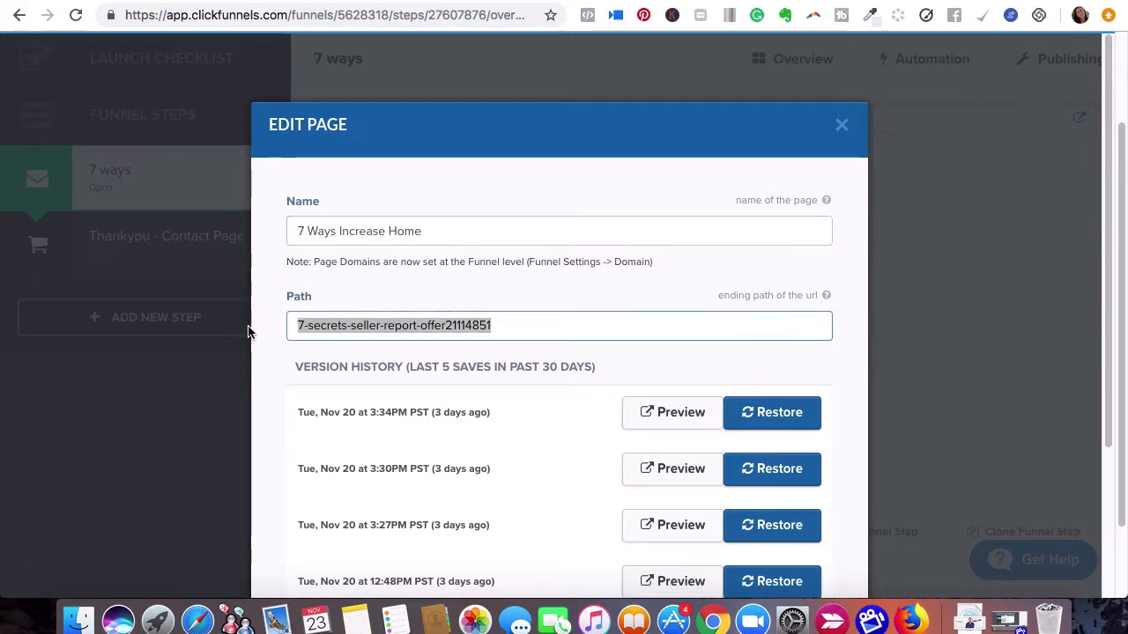
pyautogui.press('BackSpace')
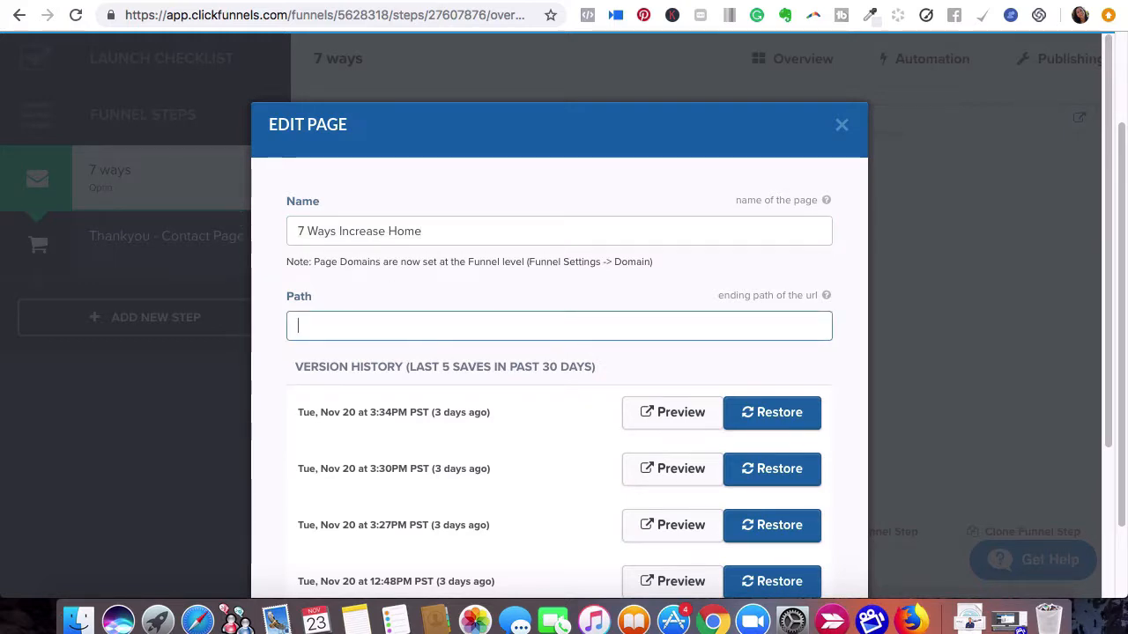
pyautogui.click(1099, 291)
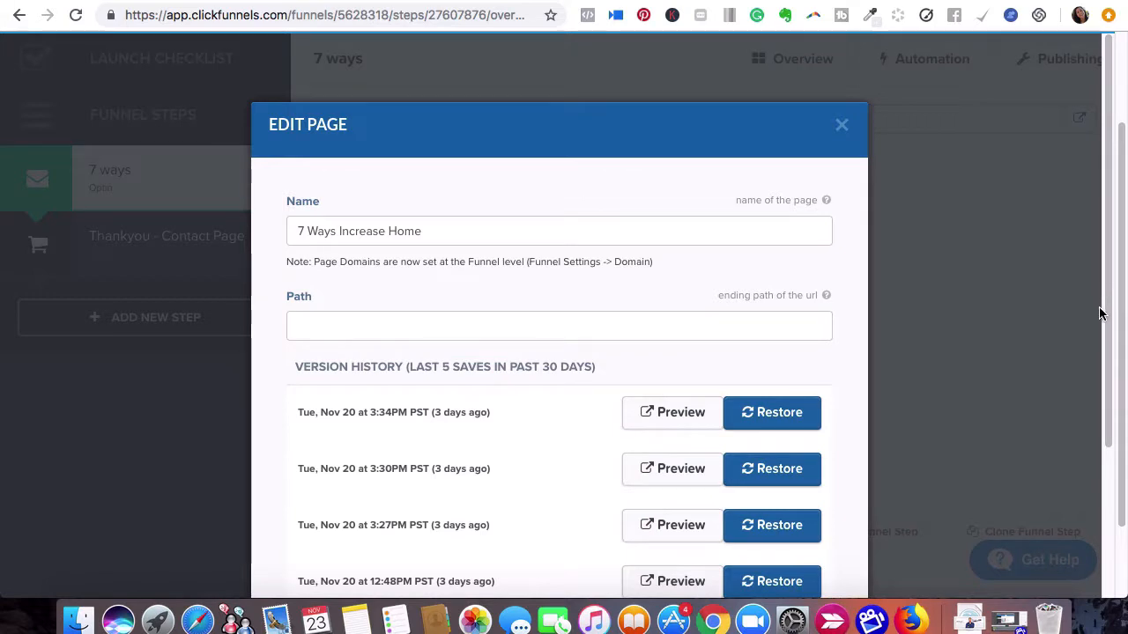
pyautogui.scroll(-4, 1102, 310)
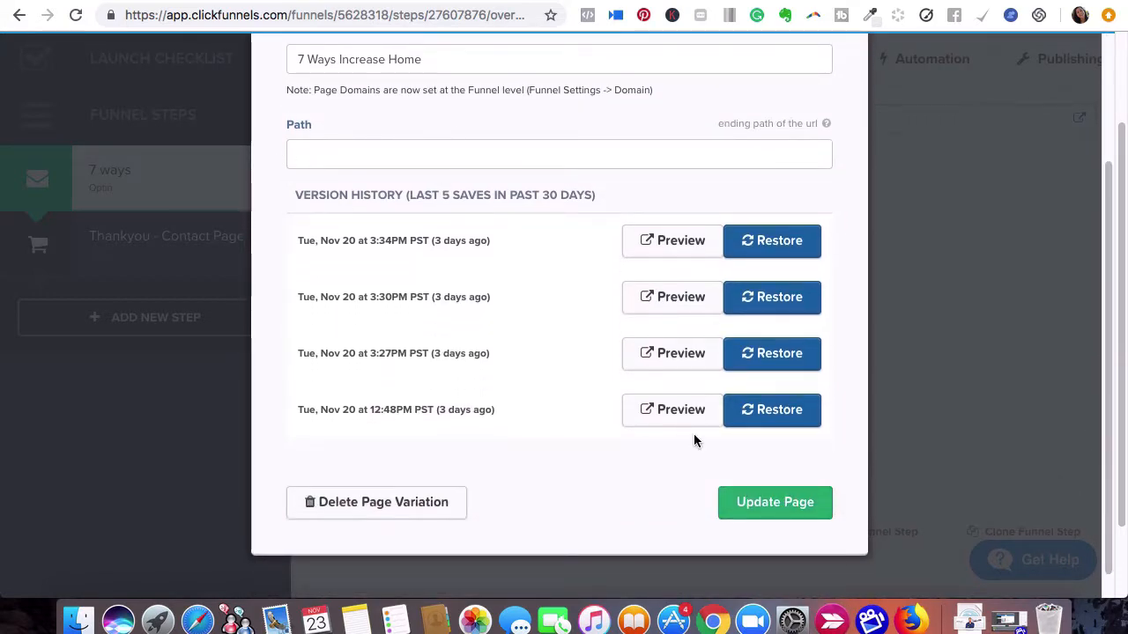
pyautogui.click(775, 504)
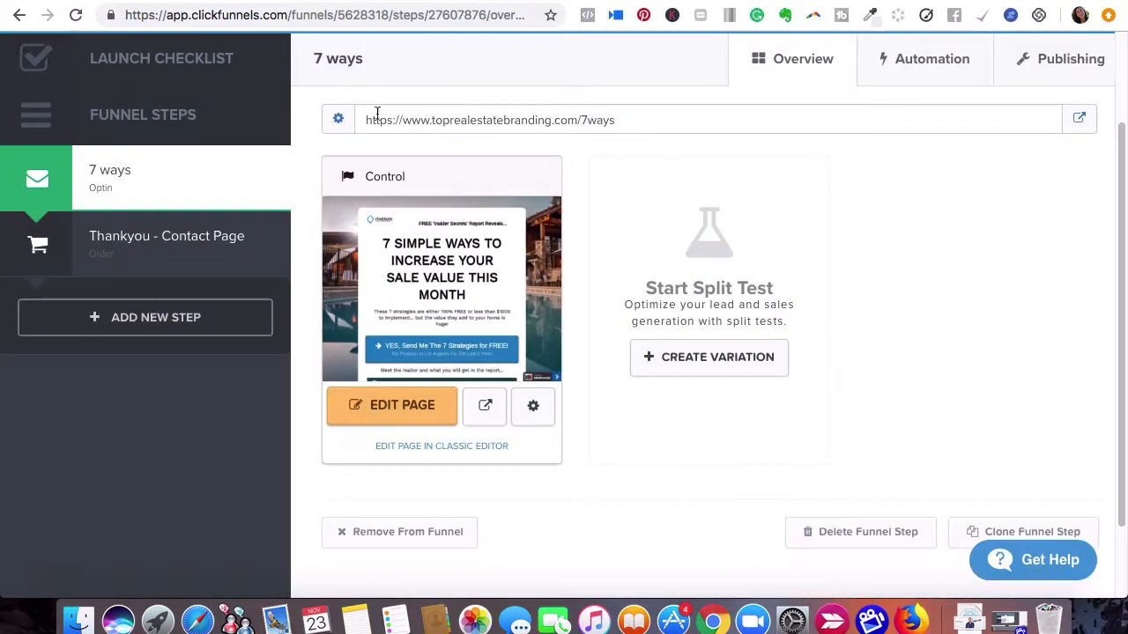
# Reopen the Control page's settings to check its name and path, and close them without changes
pyautogui.click(533, 408)
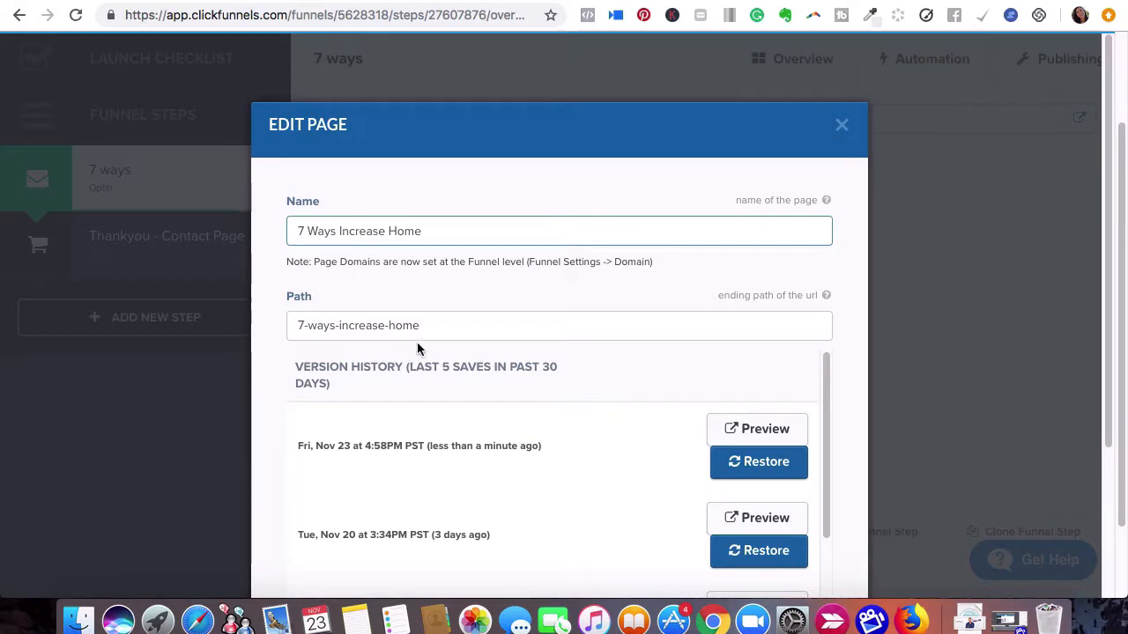
pyautogui.click(842, 123)
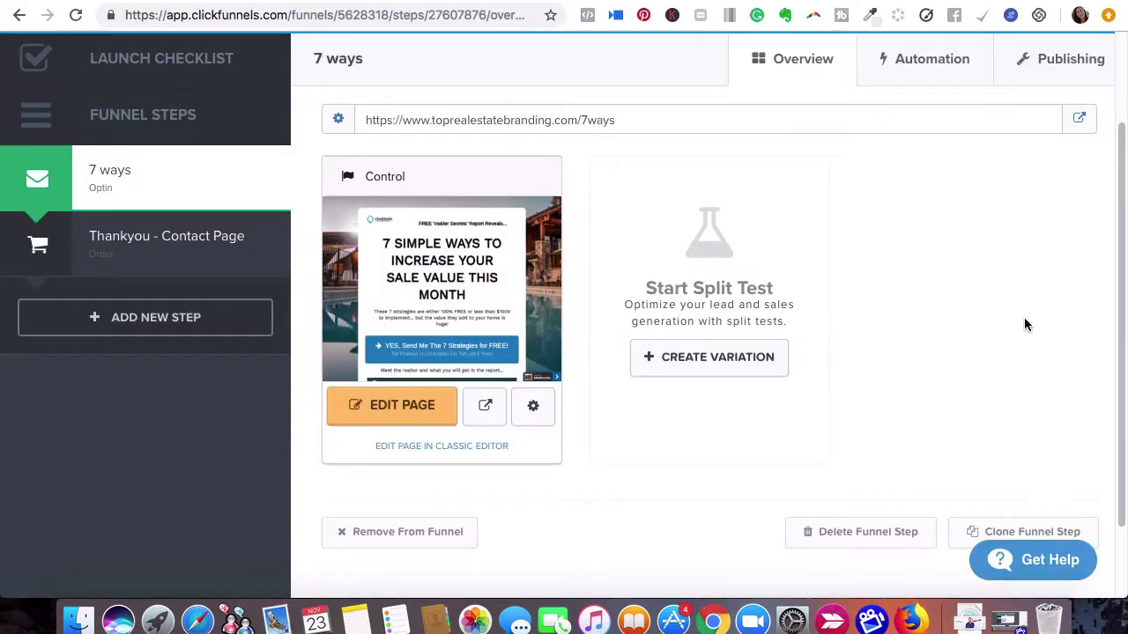
pyautogui.moveTo(1123, 345); pyautogui.dragTo(1077, 192)
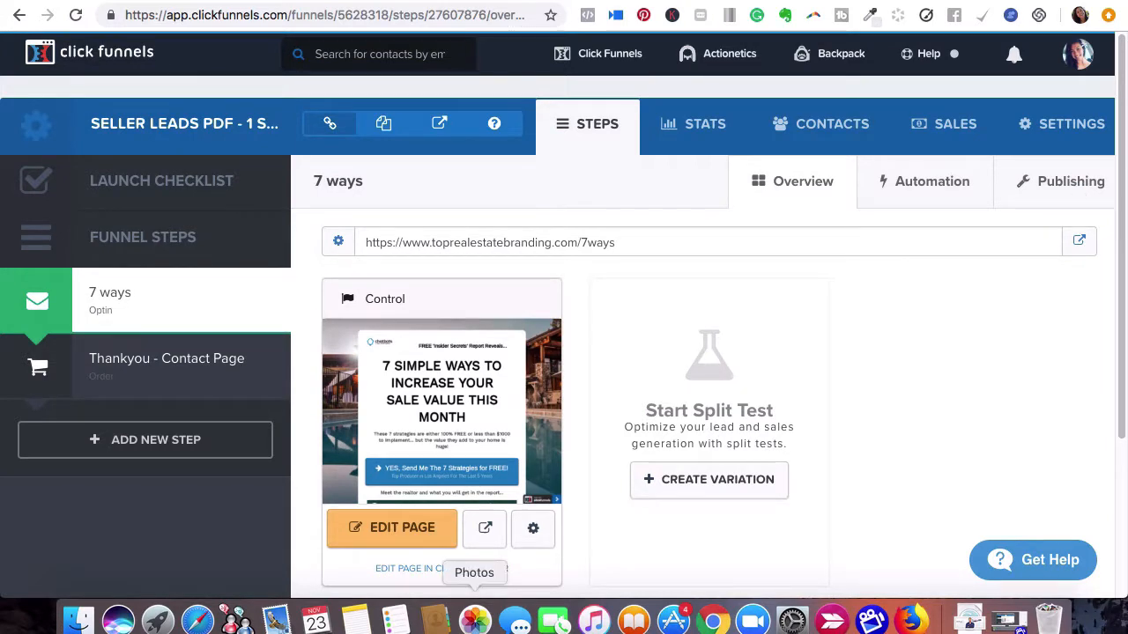
# Open the Control page's settings once more and update the page with its current name and path
pyautogui.click(533, 528)
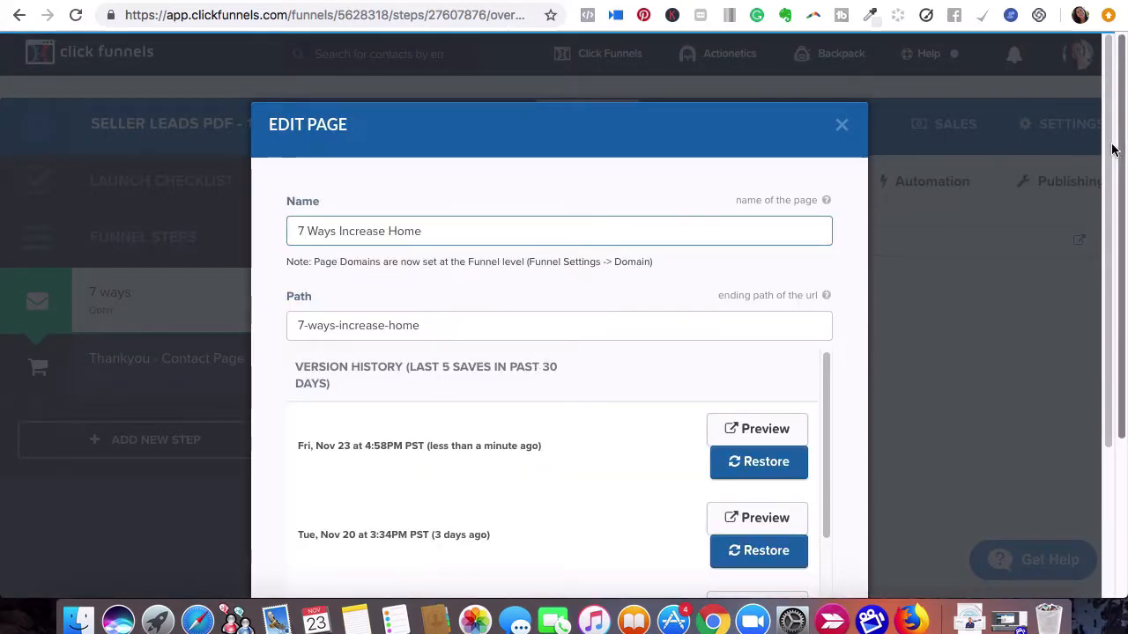
pyautogui.scroll(-5, 1119, 177)
pyautogui.click(795, 477)
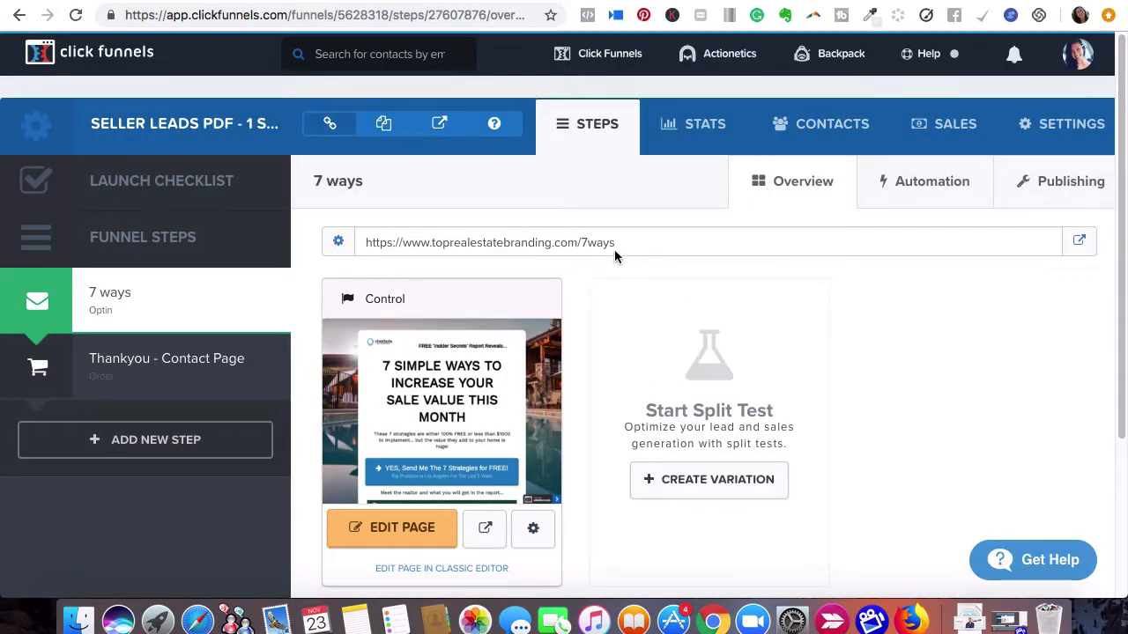
# Review the optin step's name and path in its publishing settings and the domain in the funnel settings, and return to the optin step
pyautogui.click(338, 243)
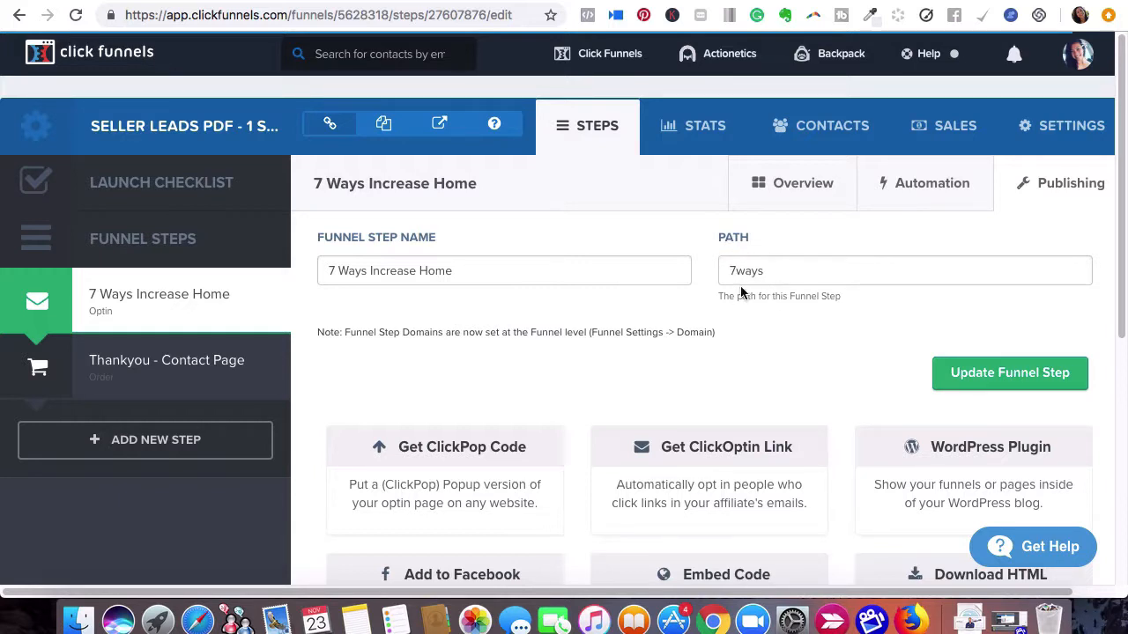
pyautogui.click(120, 309)
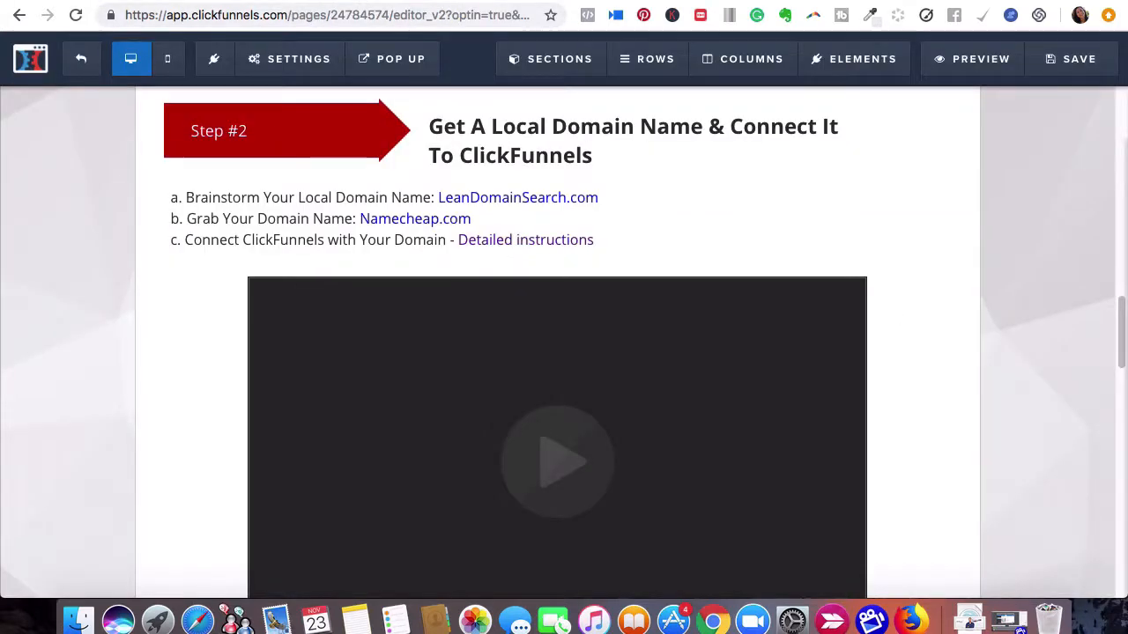
pyautogui.moveTo(291, 59)
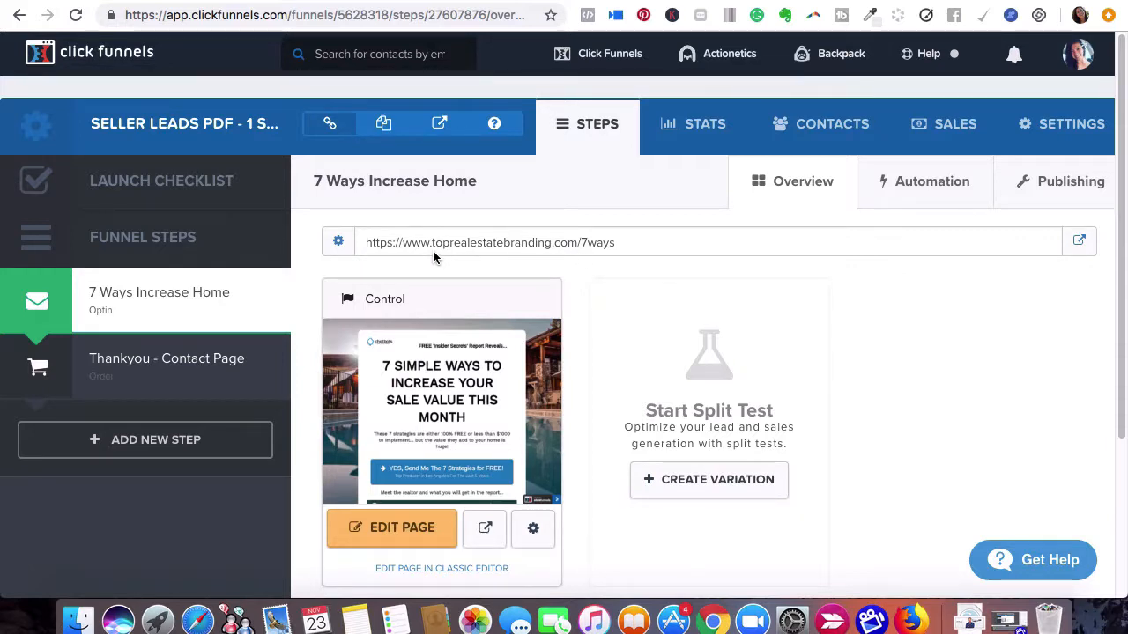
pyautogui.click(1070, 132)
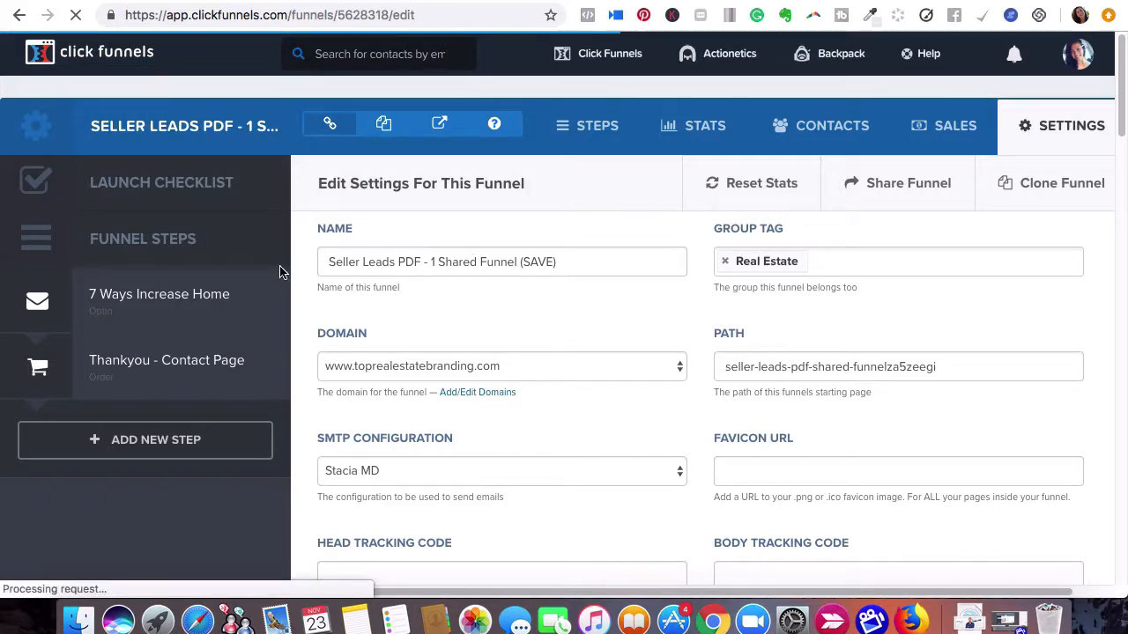
pyautogui.click(137, 305)
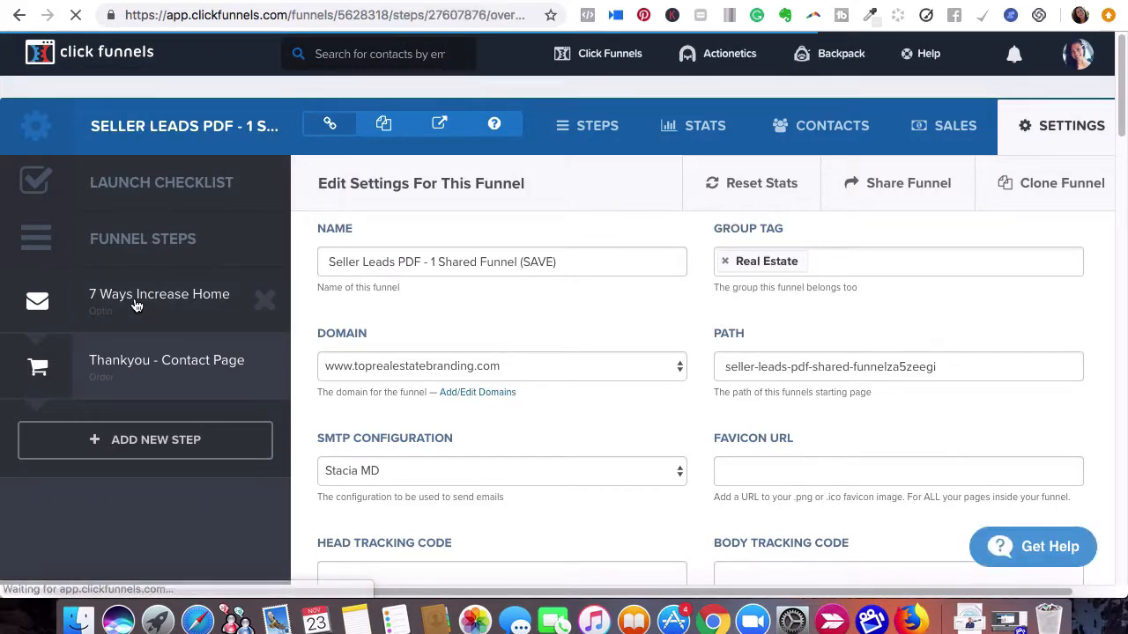